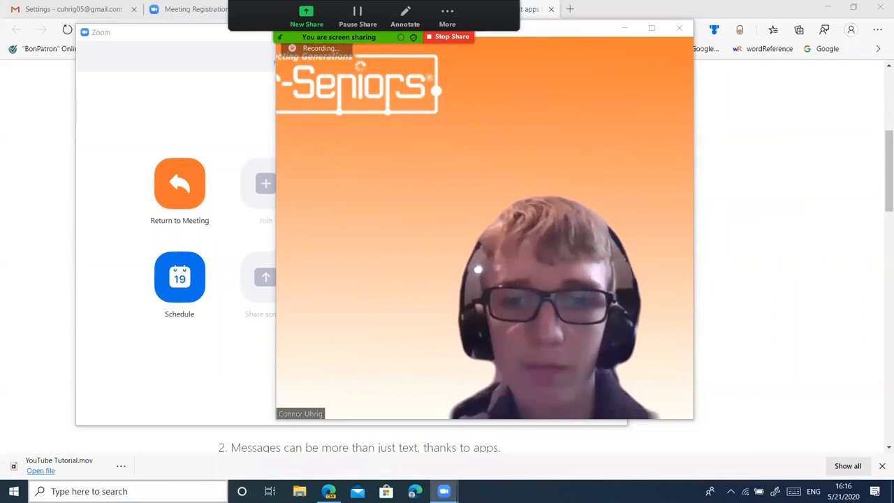
- Search Windows for Settings, open it, and go to the System category's display settings
left_click(143, 489)
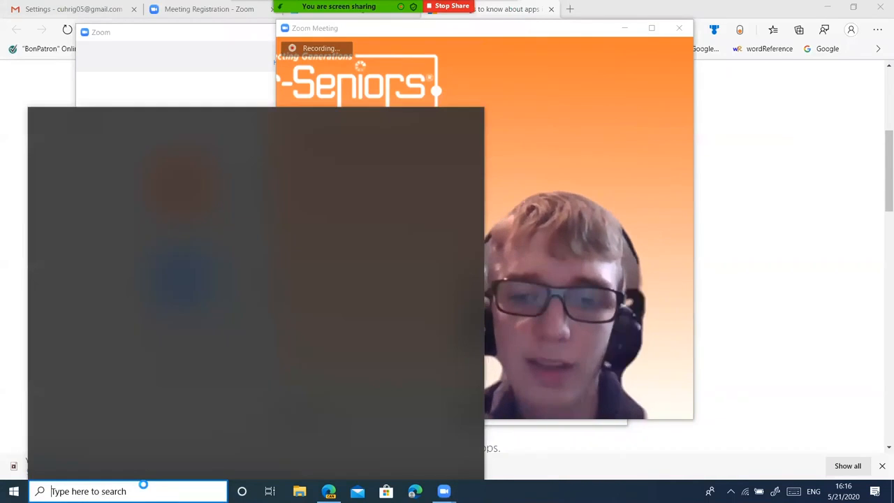
type("sett")
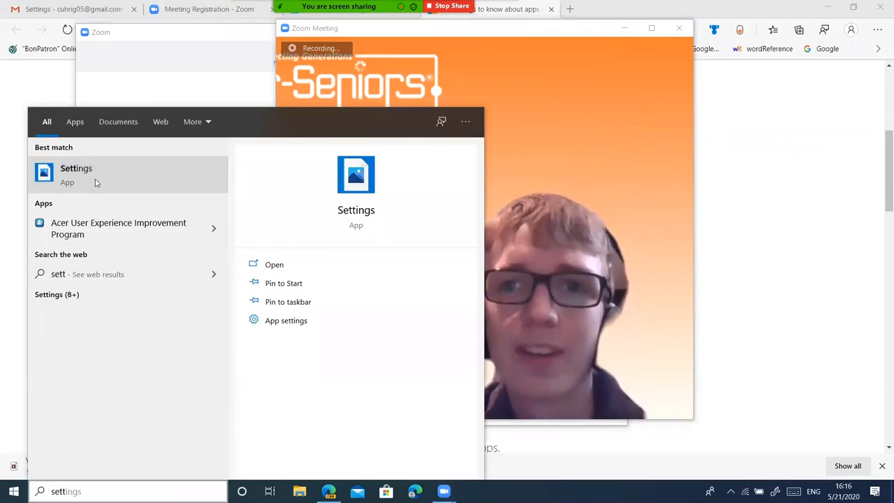
left_click(95, 180)
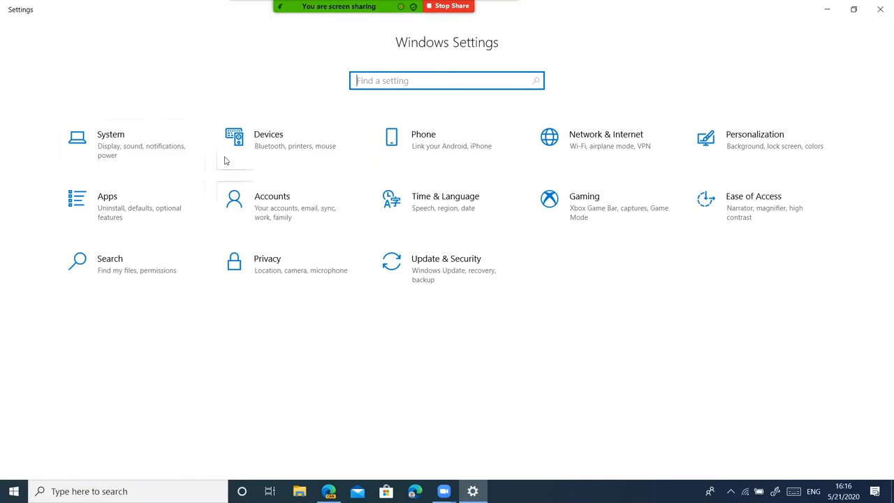
left_click(148, 140)
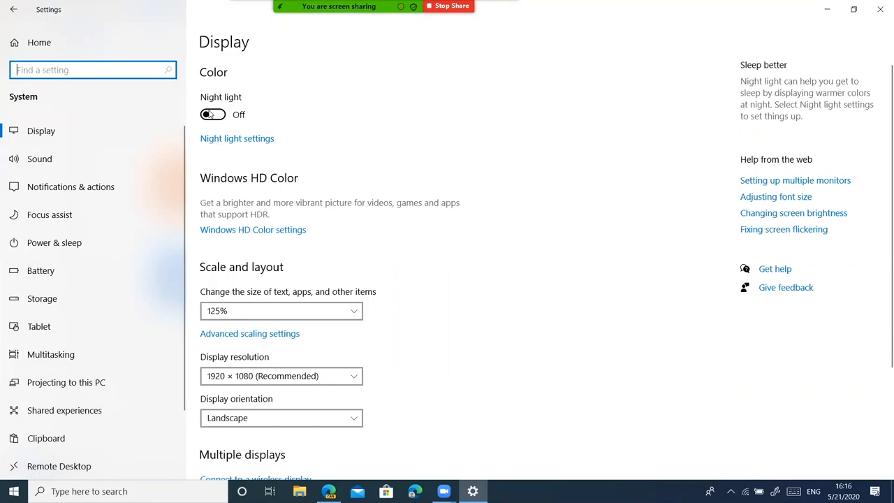
- In the night light settings, switch the schedule on and back off, raise the strength to slightly above the middle, and return to the display settings
left_click(239, 139)
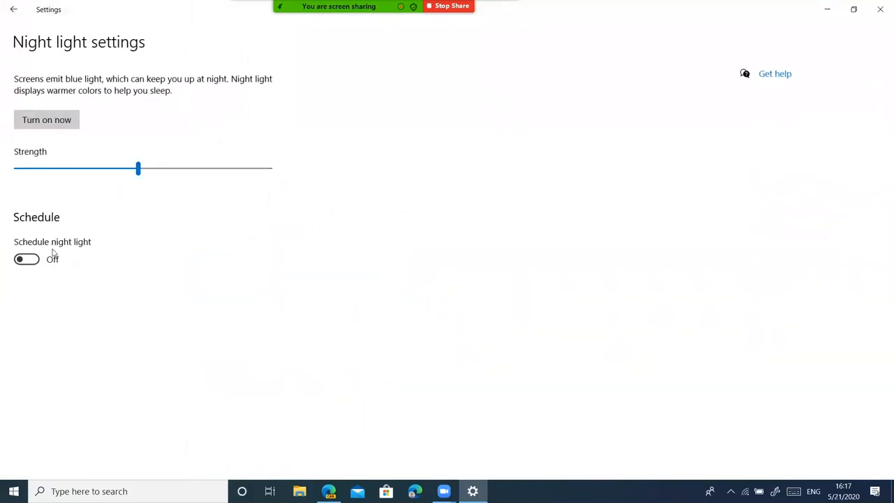
left_click(30, 261)
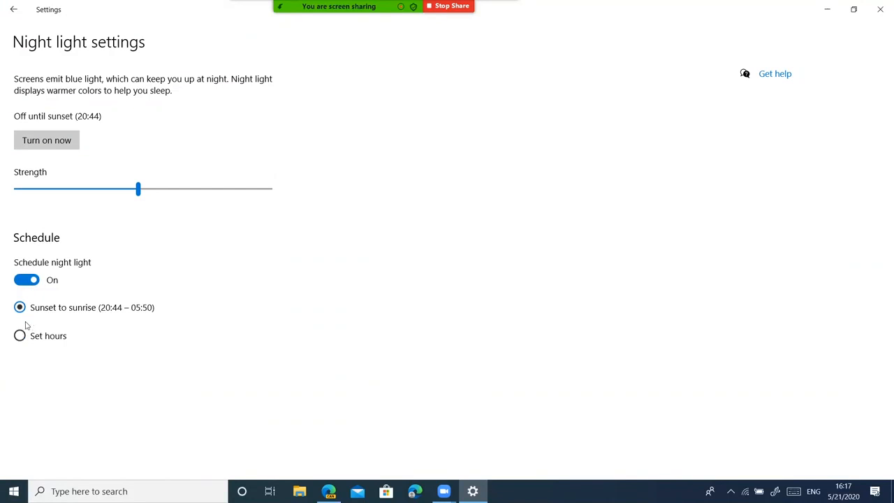
left_click(30, 283)
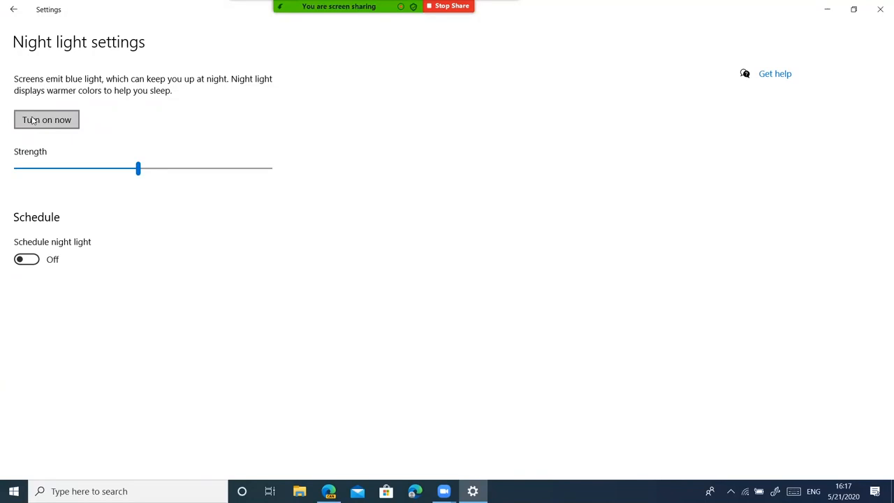
mouse_move(138, 172)
left_mouse_down()
mouse_move(159, 162)
mouse_move(200, 170)
mouse_move(24, 170)
mouse_move(186, 189)
mouse_move(277, 169)
mouse_move(124, 164)
mouse_move(151, 168)
left_mouse_up()
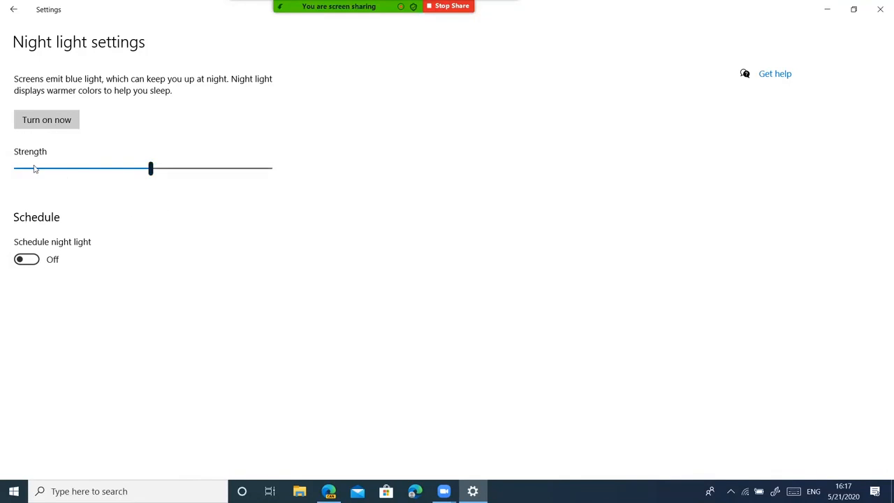
left_click(11, 8)
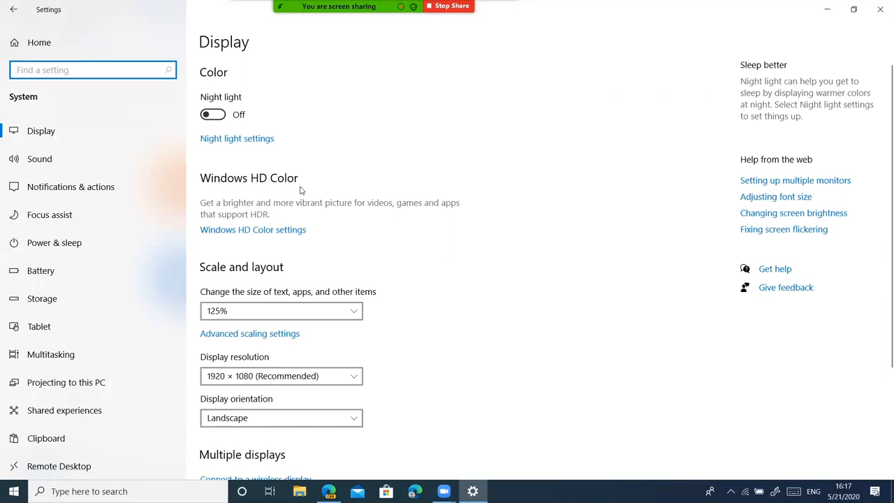
- Review the size choices for text, apps and other items, and view the advanced scaling settings
scroll(300, 189, "down", 2)
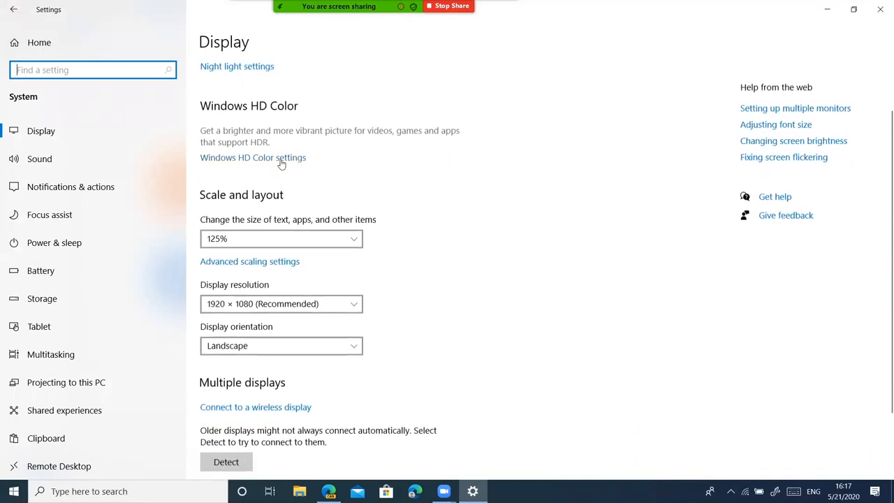
scroll(279, 164, "down", 2)
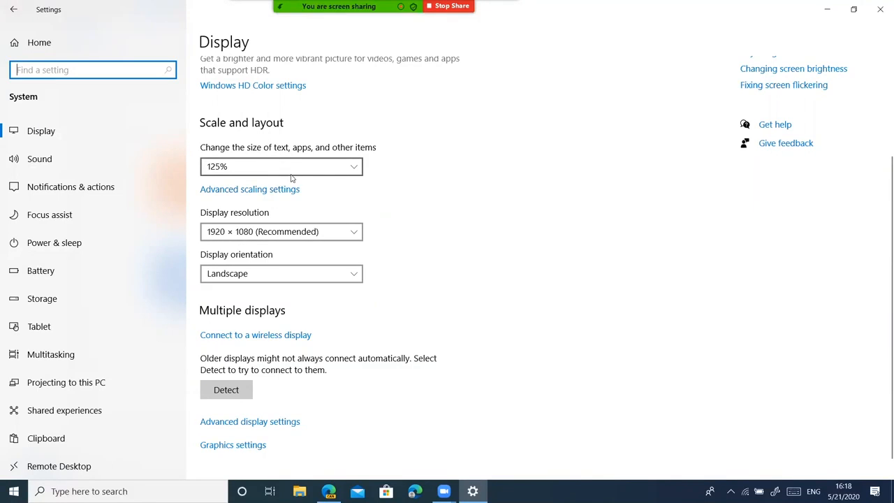
left_click(302, 171)
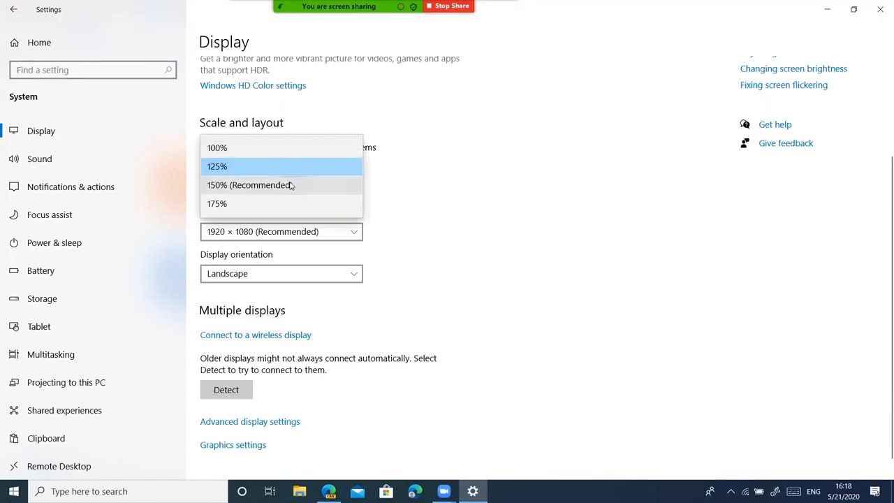
left_click(285, 123)
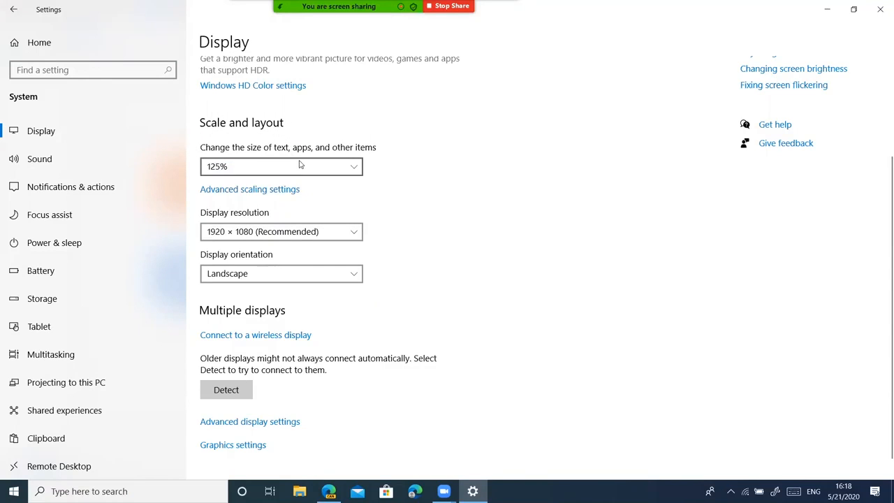
left_click(264, 195)
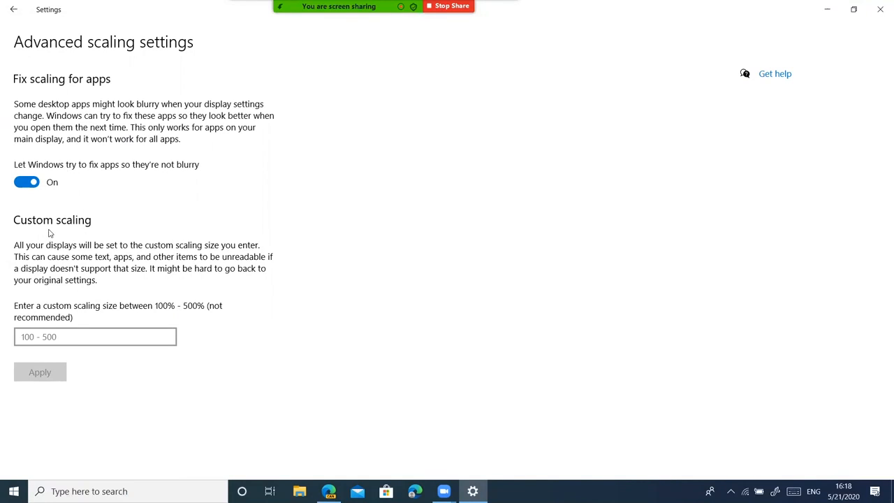
left_click(1, 9)
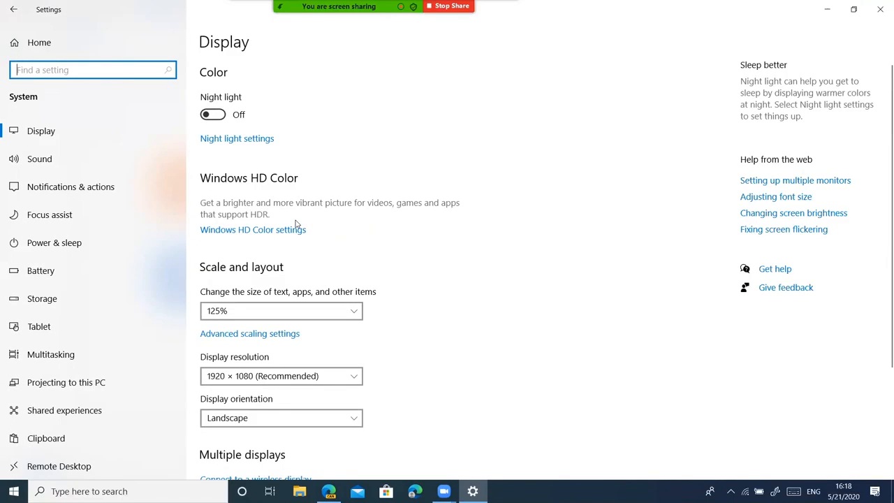
- View the available display resolutions without choosing a different one
scroll(295, 223, "down", 2)
scroll(295, 223, "down", 2)
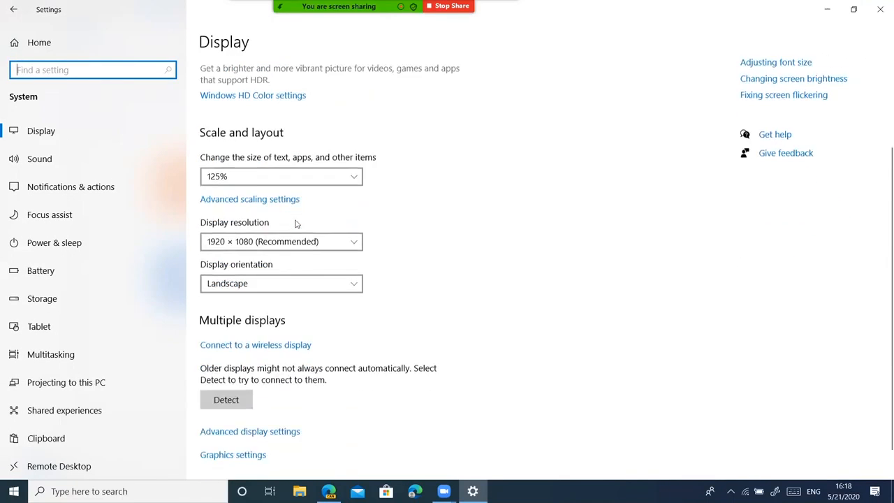
scroll(295, 223, "down", 1)
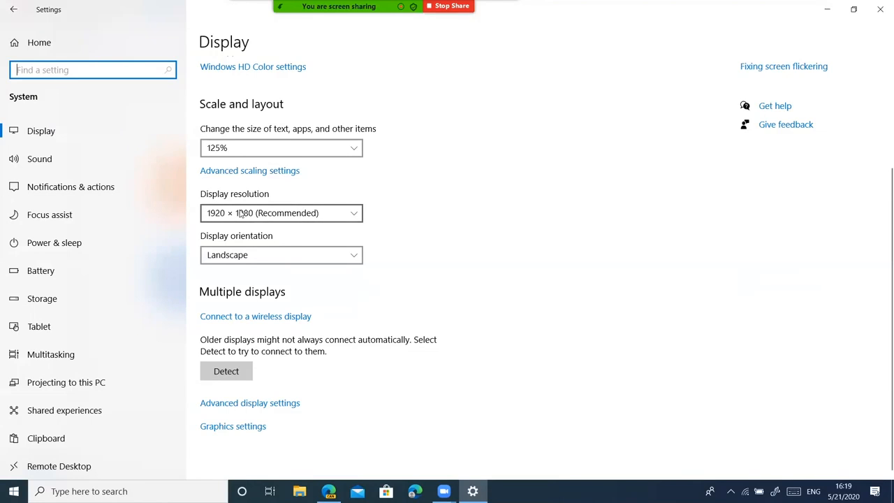
left_click(310, 213)
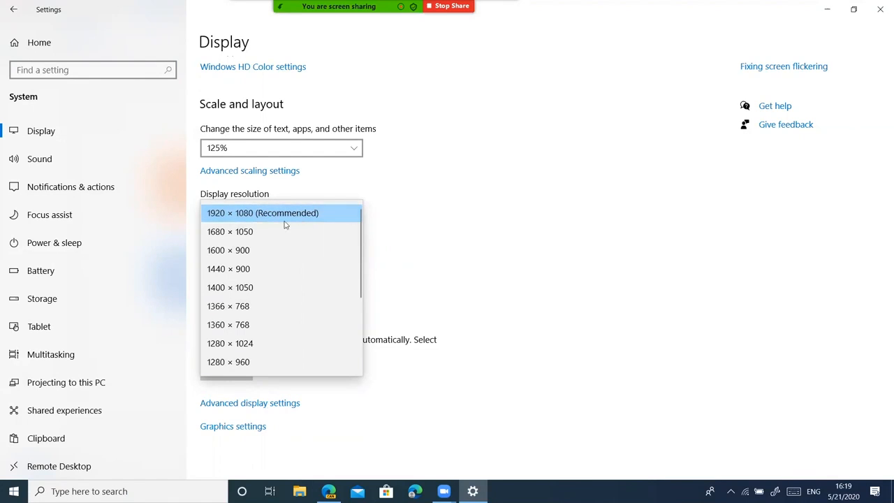
left_click(334, 185)
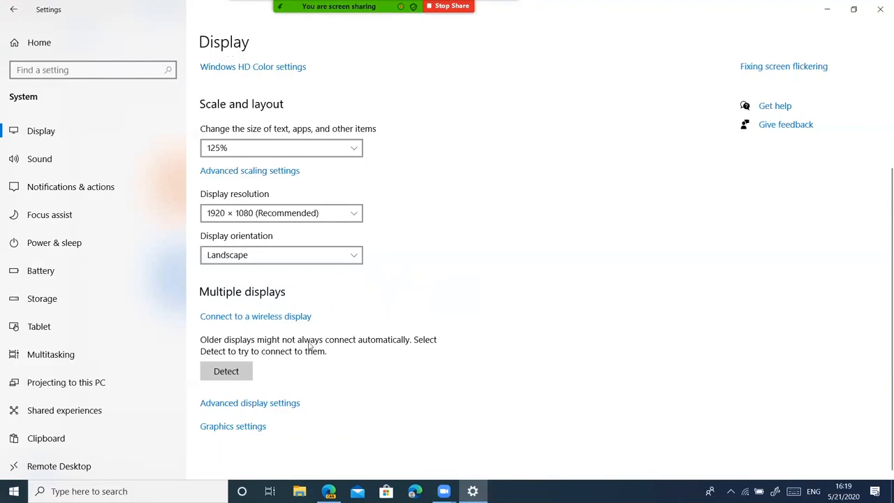
- Detect additional displays, and view the advanced display settings for the internal display
left_click(241, 374)
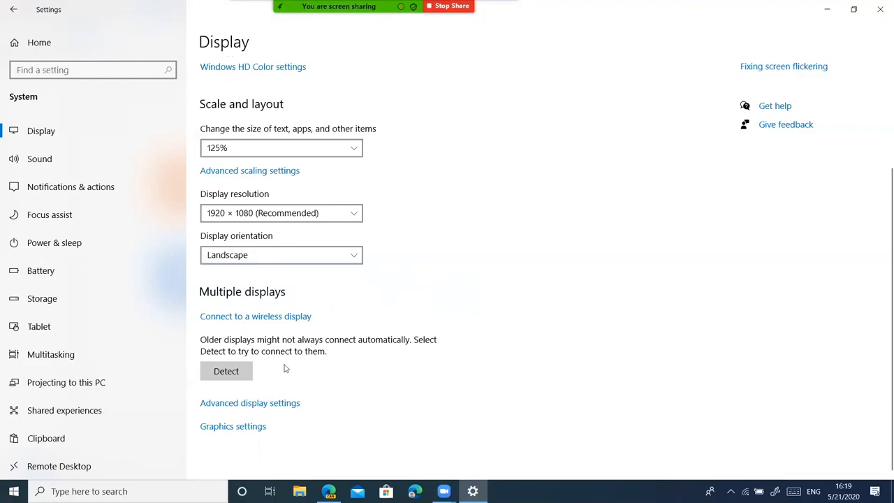
left_click(268, 404)
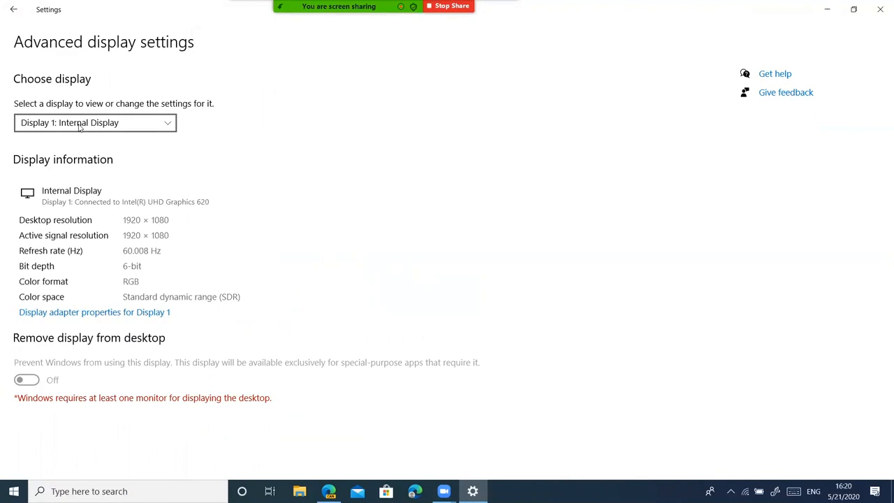
left_click(2, 5)
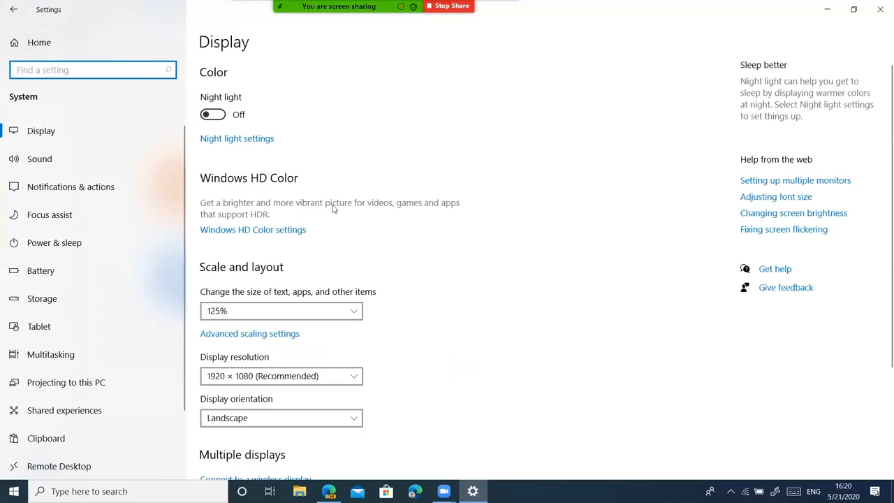
scroll(367, 226, "down", 3)
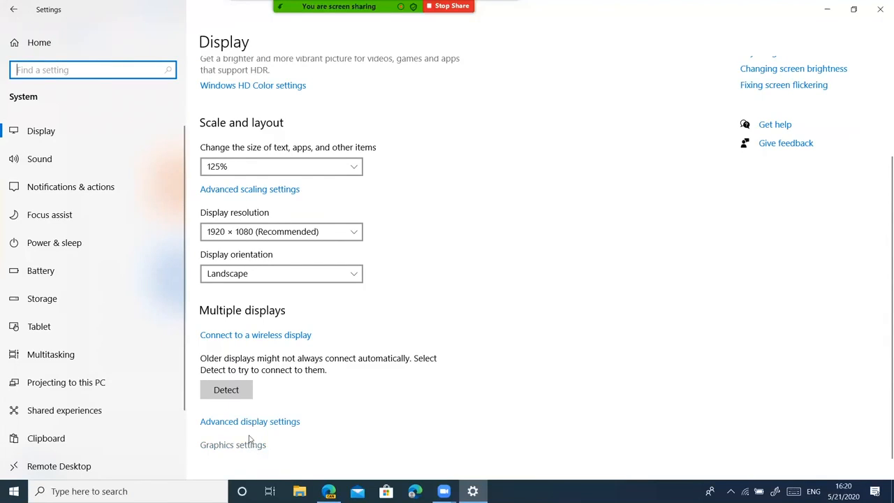
- Open the Sound settings and review the output, input, microphone test and advanced sound options
left_click(155, 159)
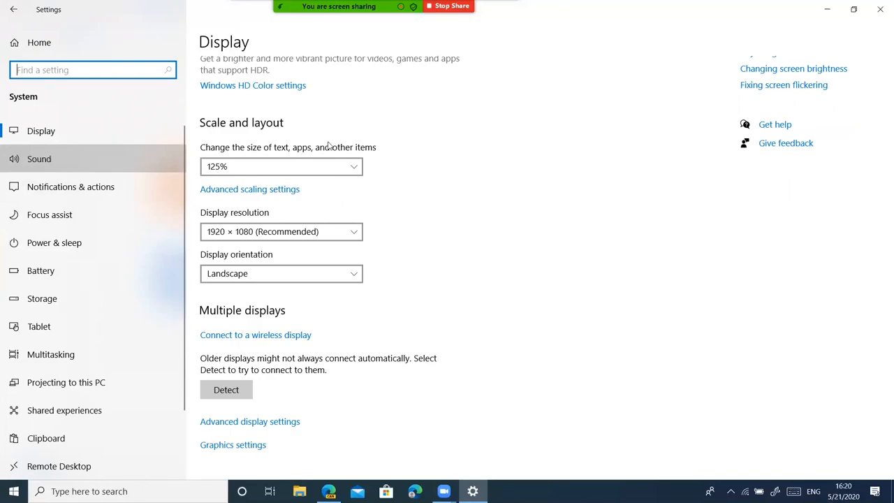
left_click(152, 161)
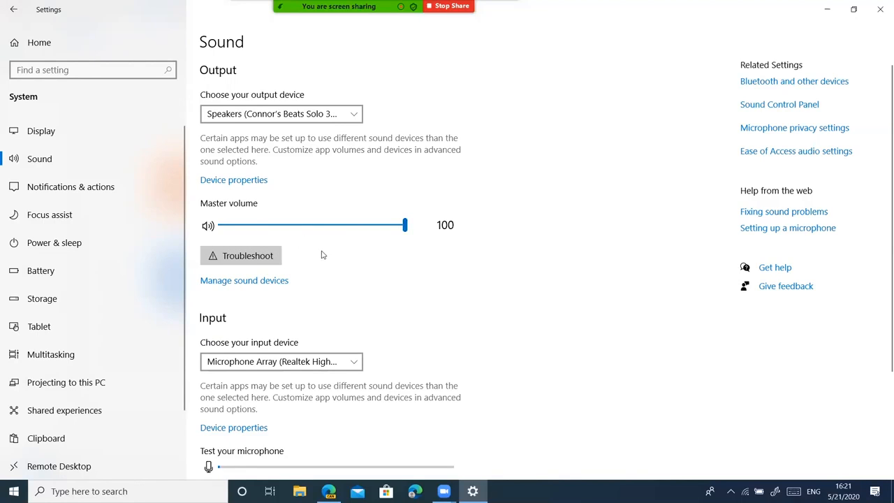
scroll(323, 248, "down", 2)
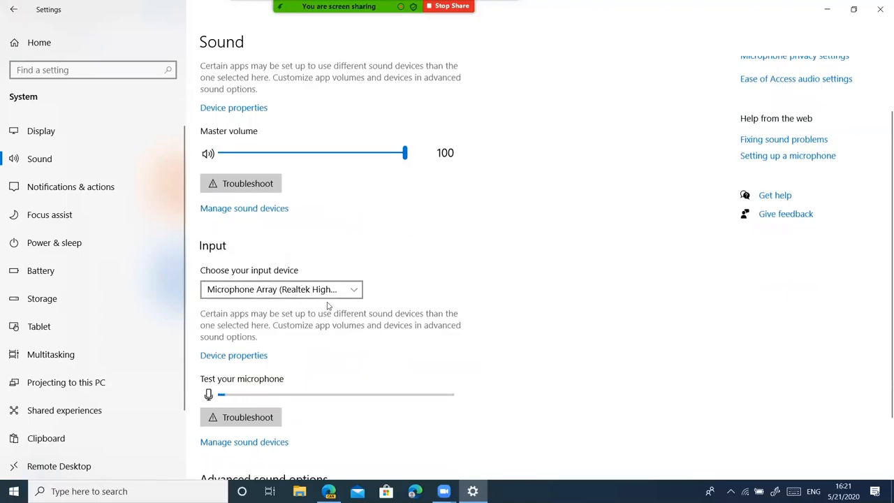
scroll(328, 317, "down", 2)
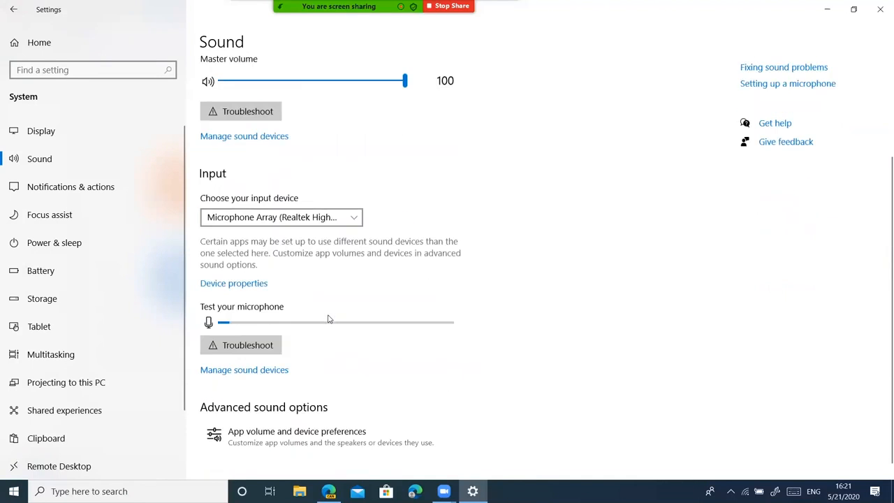
scroll(328, 318, "down", 1)
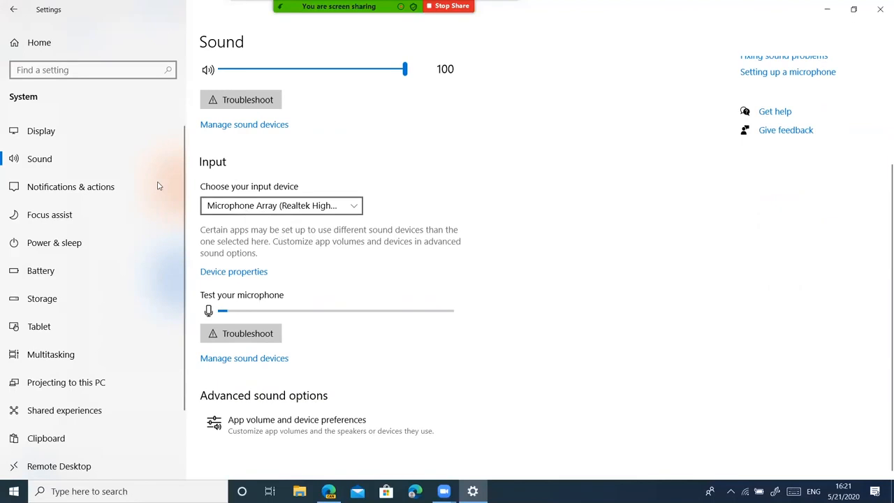
- Open the Notifications & actions settings and review the notification options and the list of sender apps
left_click(120, 183)
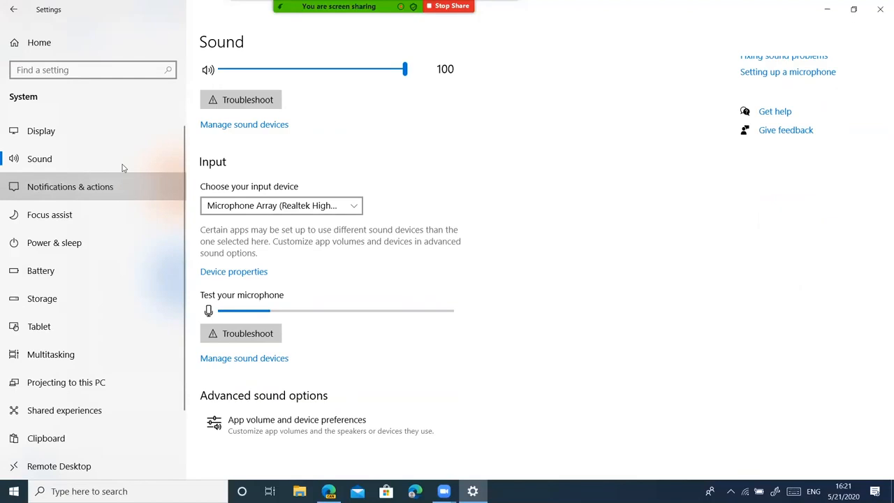
left_click(120, 187)
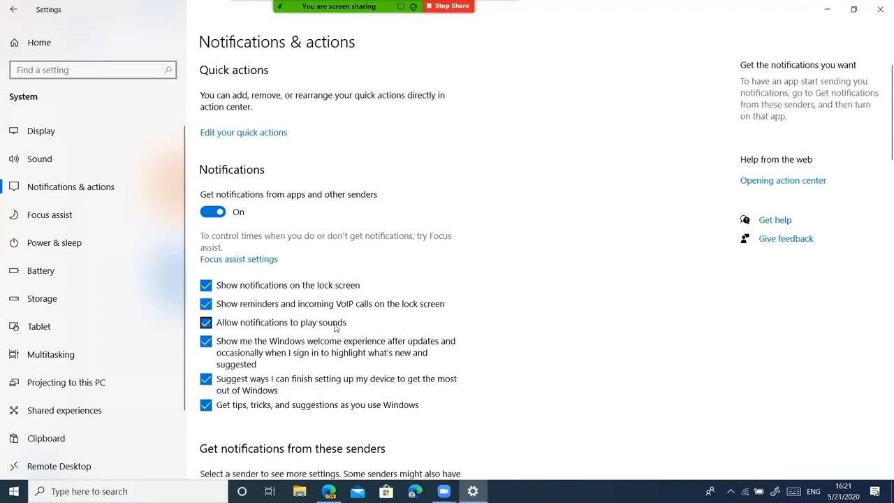
scroll(337, 325, "down", 2)
scroll(337, 325, "down", 2)
scroll(395, 311, "down", 2)
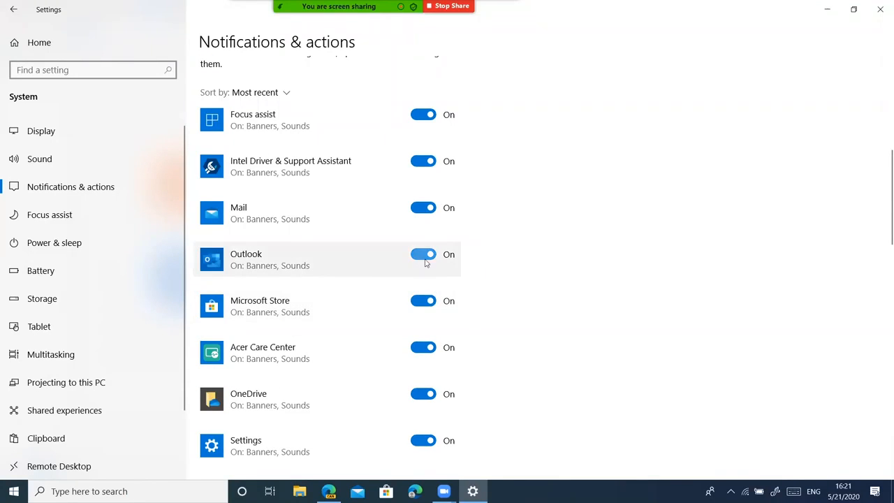
- Open Outlook's notification settings, examine its banner, sound and priority options, and return to Notifications & actions
left_click(428, 257)
left_click(324, 259)
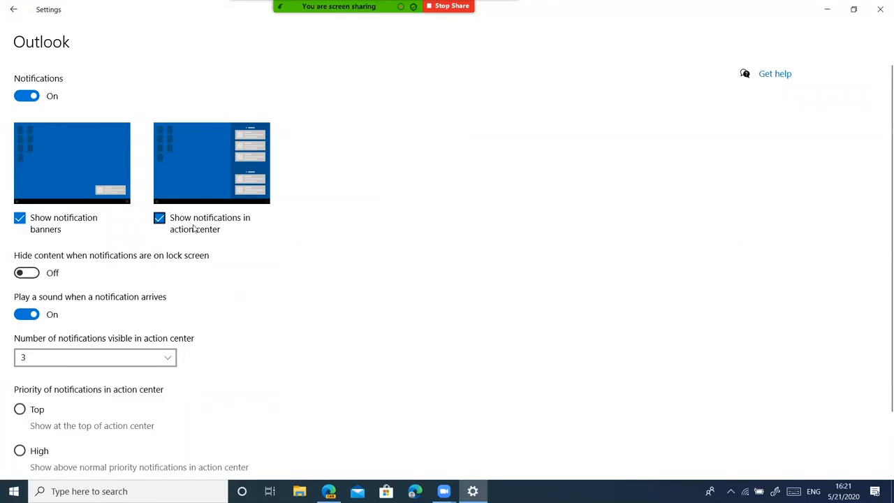
scroll(194, 230, "down", 2)
scroll(193, 229, "up", 1)
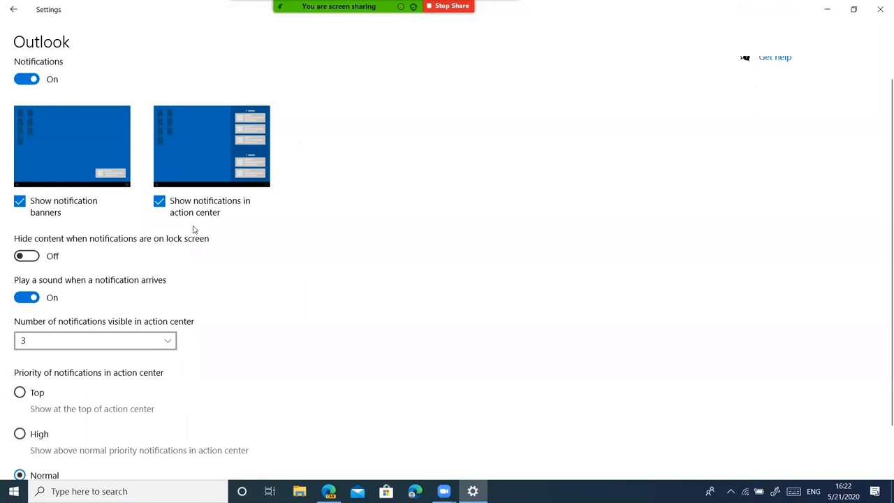
scroll(180, 216, "down", 2)
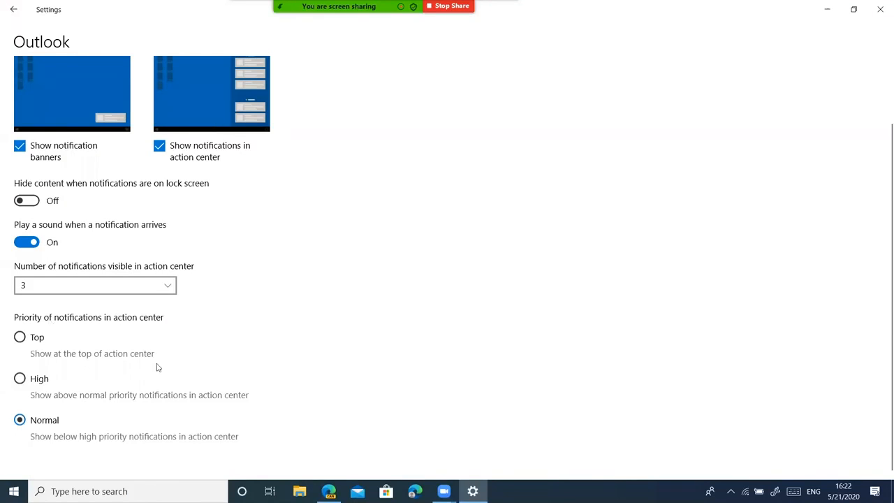
scroll(163, 373, "up", 1)
scroll(136, 305, "up", 2)
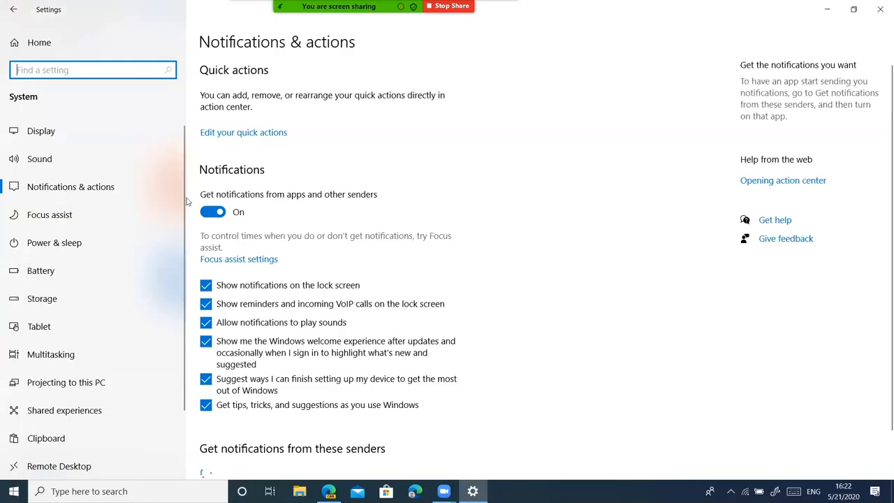
- Review the Focus assist modes and automatic rules, and open the Power & sleep settings to view the screen and sleep timeouts
left_click(132, 228)
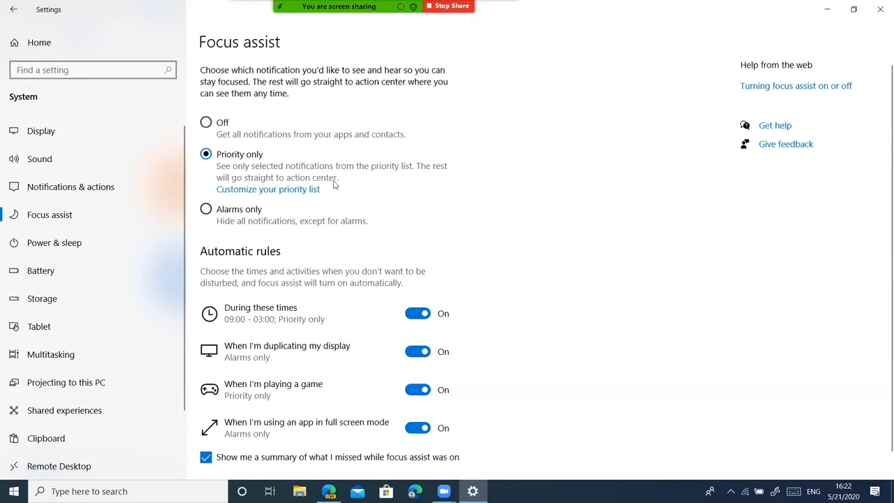
scroll(349, 309, "down", 1)
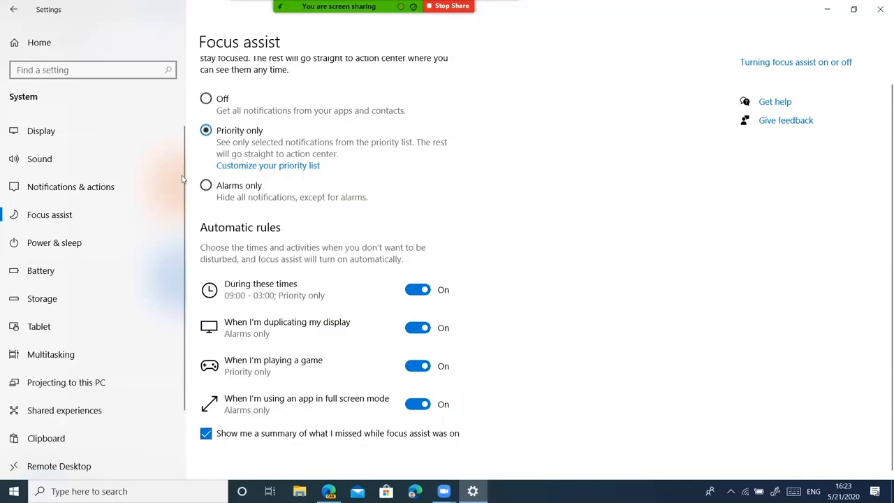
left_click(109, 247)
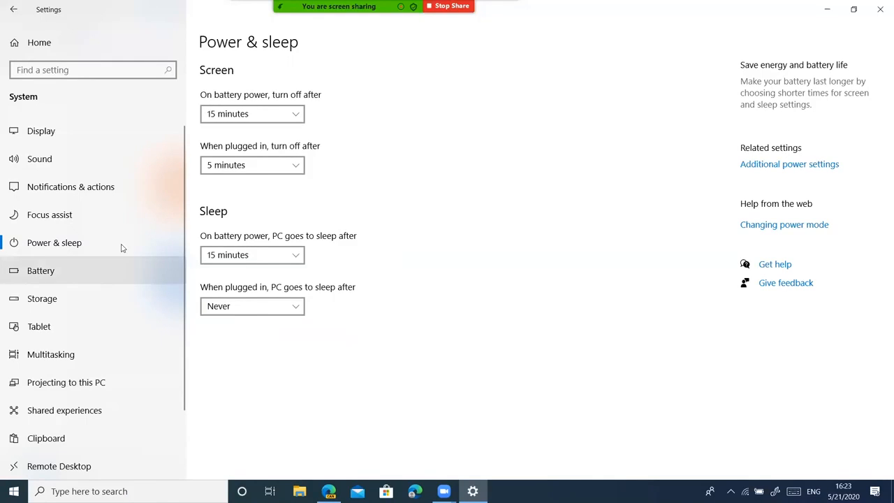
- Open the Battery settings and set the time period for battery usage per app to 1 week
left_click(77, 270)
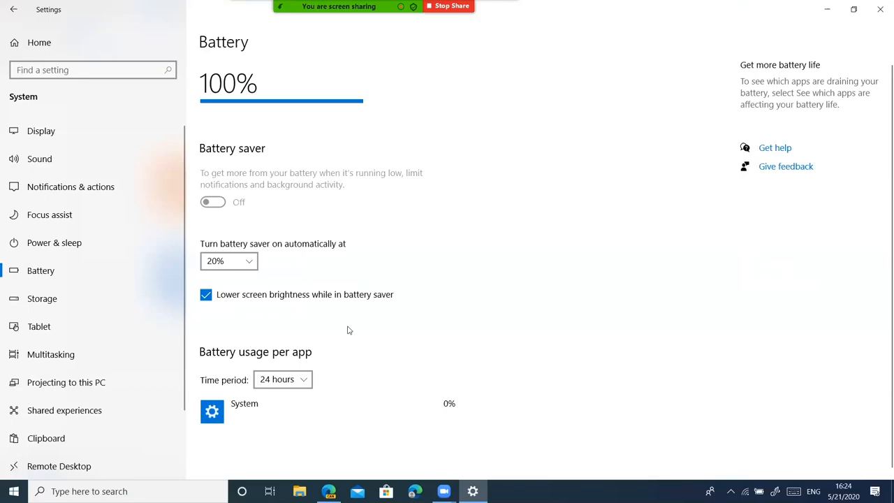
scroll(349, 330, "down", 1)
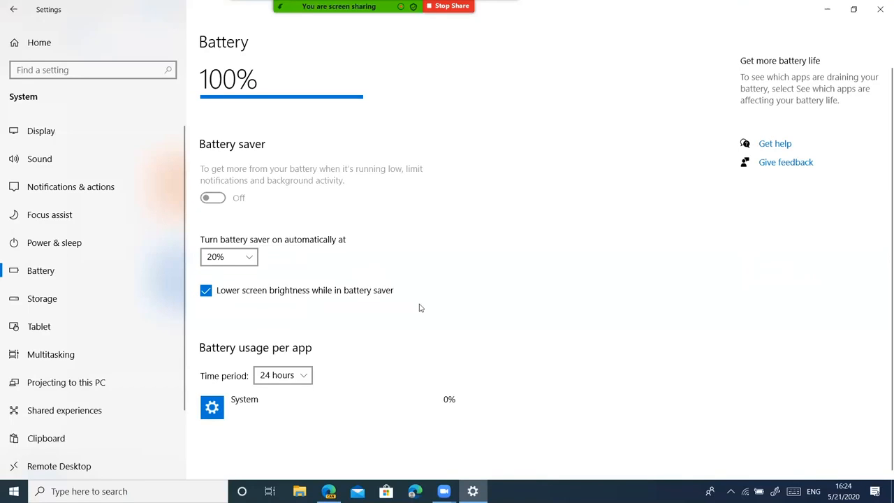
left_click(308, 380)
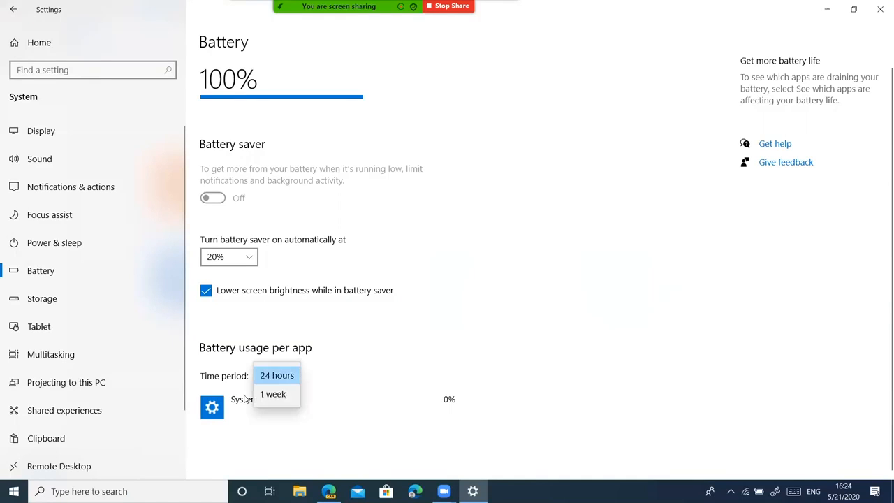
left_click(275, 390)
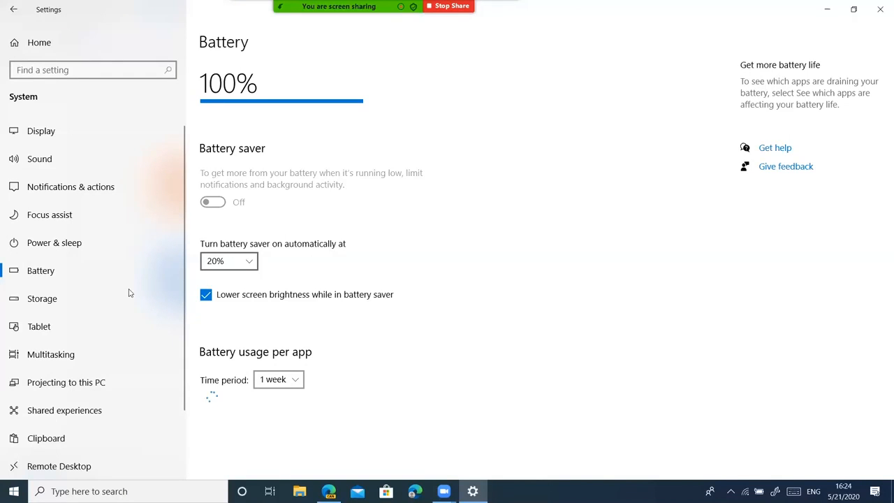
- Open the Storage settings and review Storage Sense, cleanup recommendations, the C: drive's usage categories and the additional storage options
left_click(60, 301)
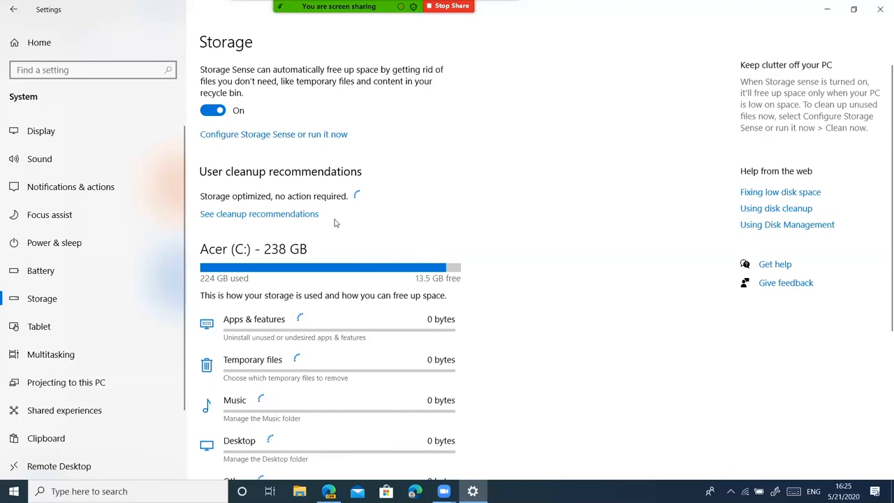
scroll(335, 223, "down", 2)
scroll(335, 223, "down", 1)
scroll(338, 230, "up", 2)
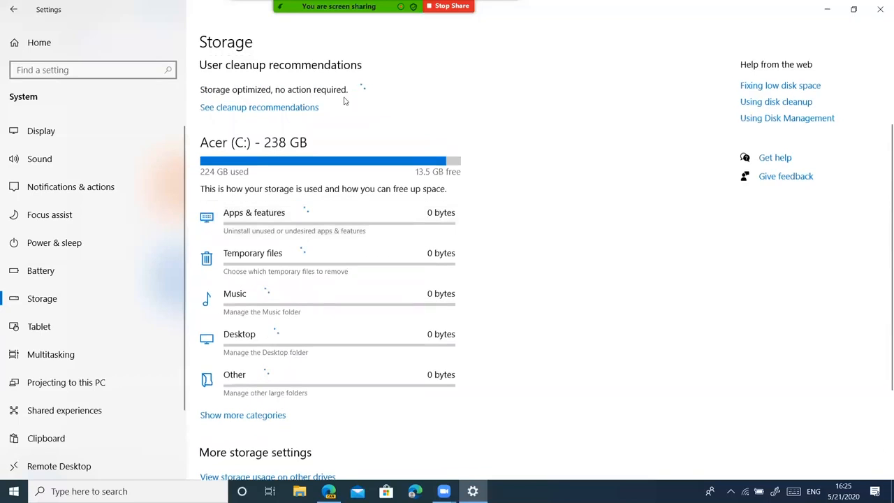
scroll(320, 148, "down", 1)
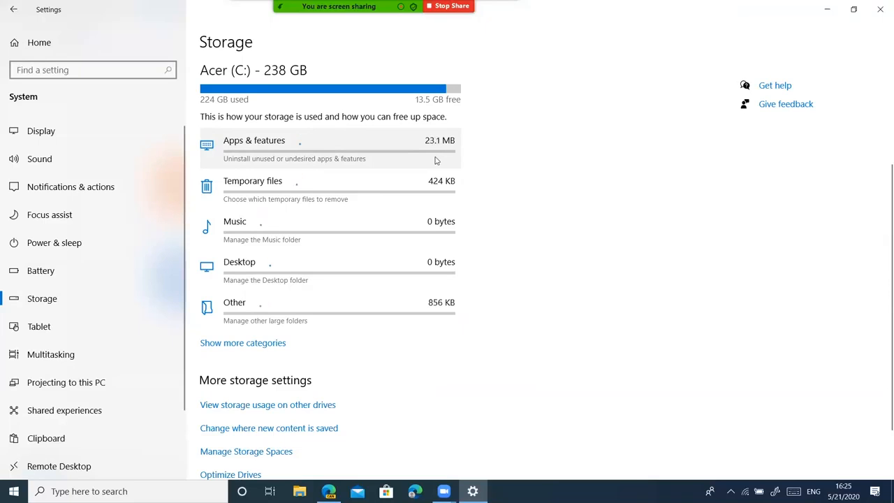
scroll(427, 182, "down", 2)
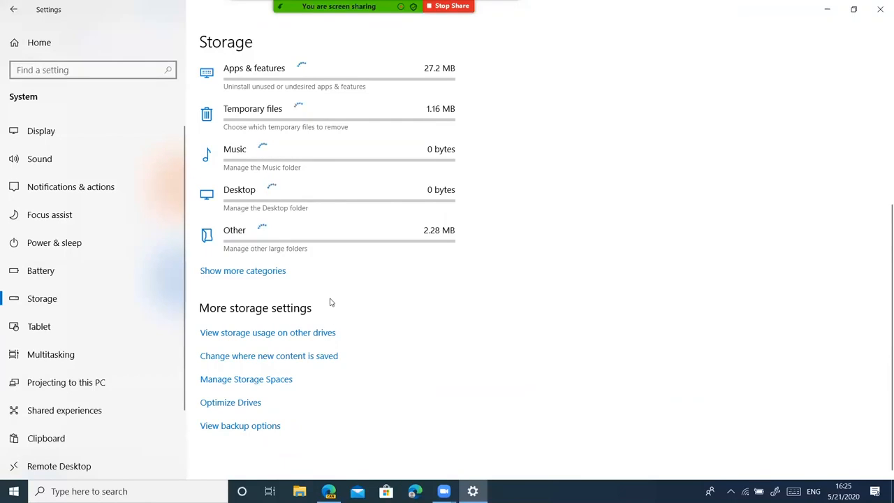
scroll(299, 330, "up", 2)
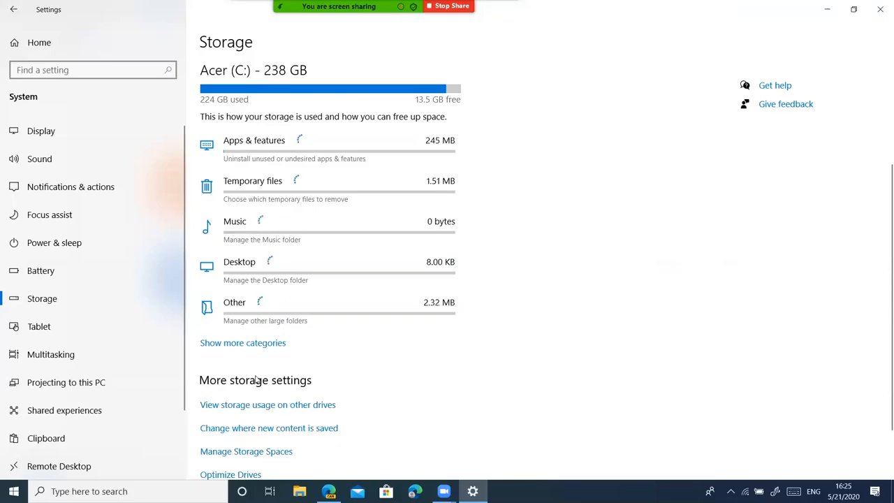
- Open the Tablet settings, examine the mode-switching choices and the additional tablet settings, and return to the Tablet page
right_click(99, 330)
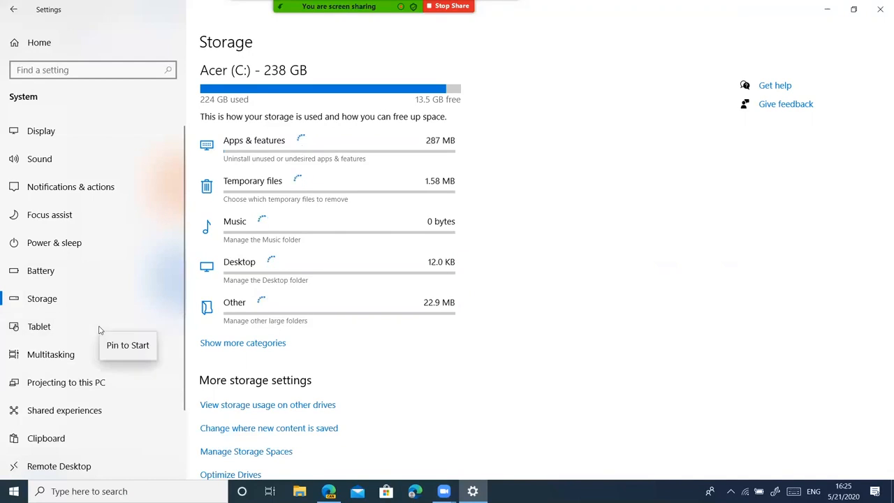
left_click(70, 326)
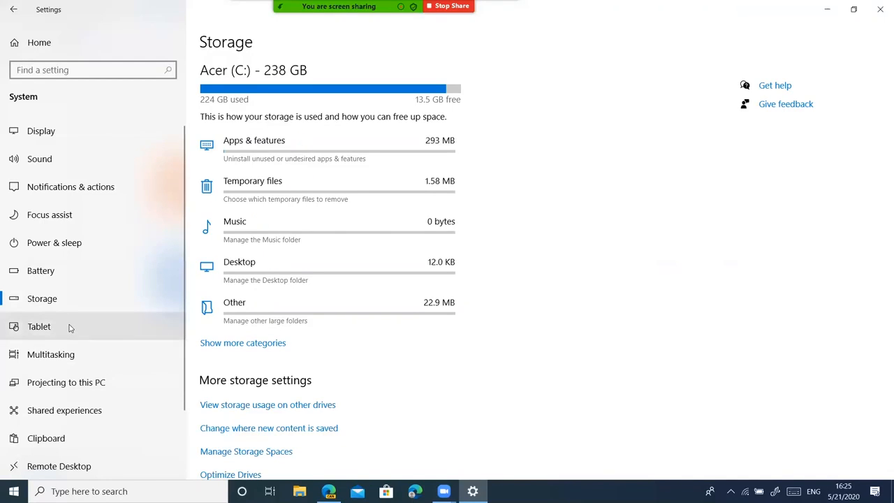
left_click(70, 327)
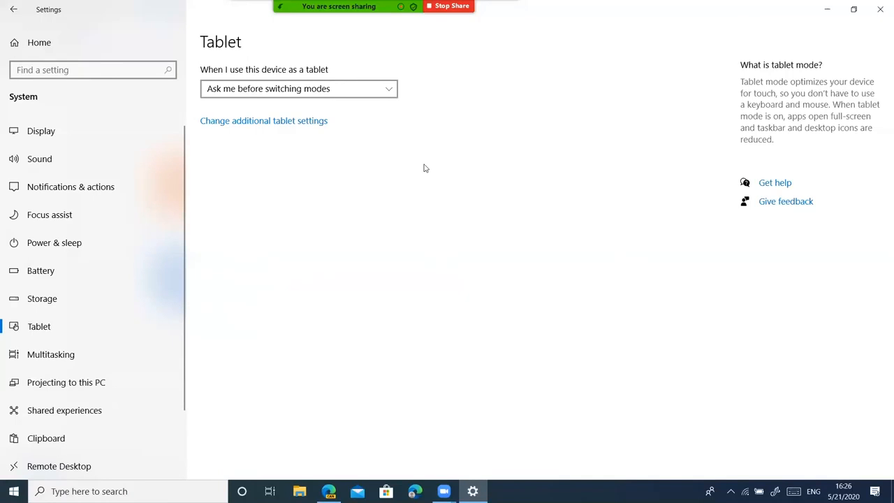
left_click(360, 89)
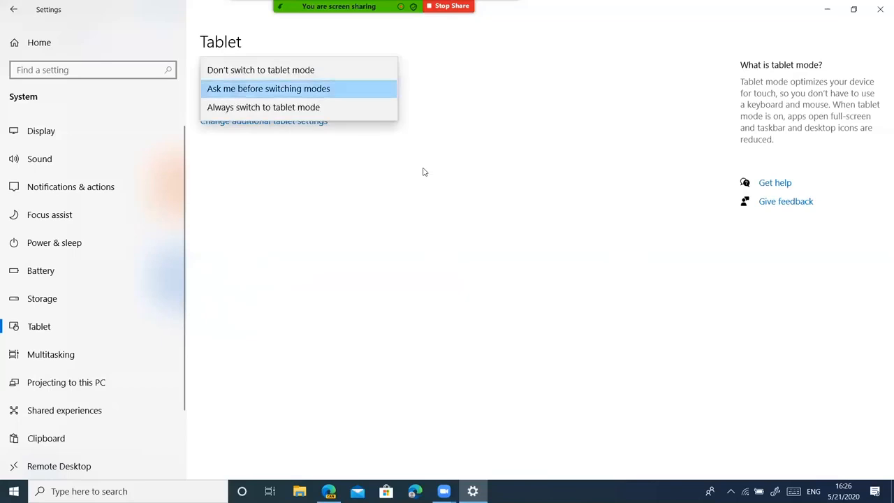
left_click(350, 82)
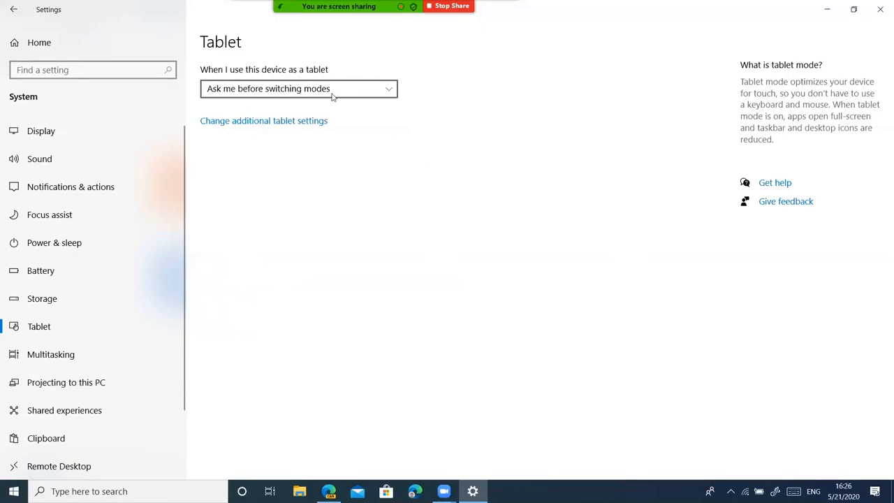
left_click(309, 125)
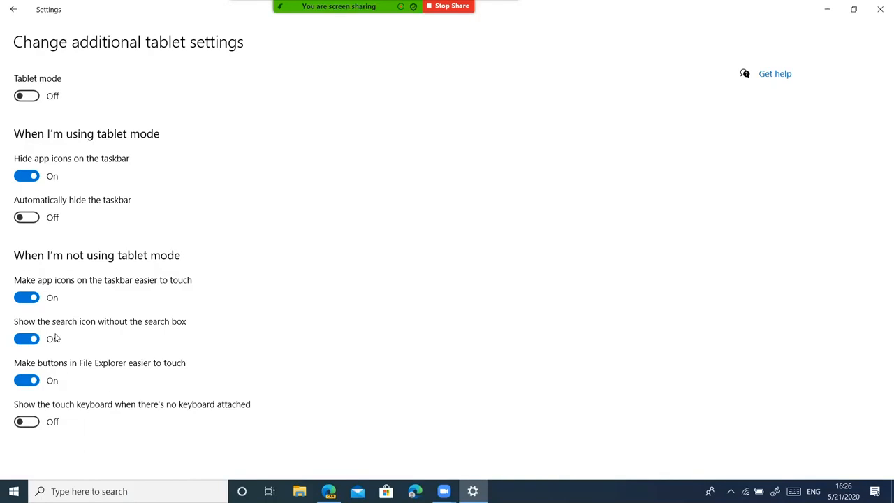
left_click(12, 9)
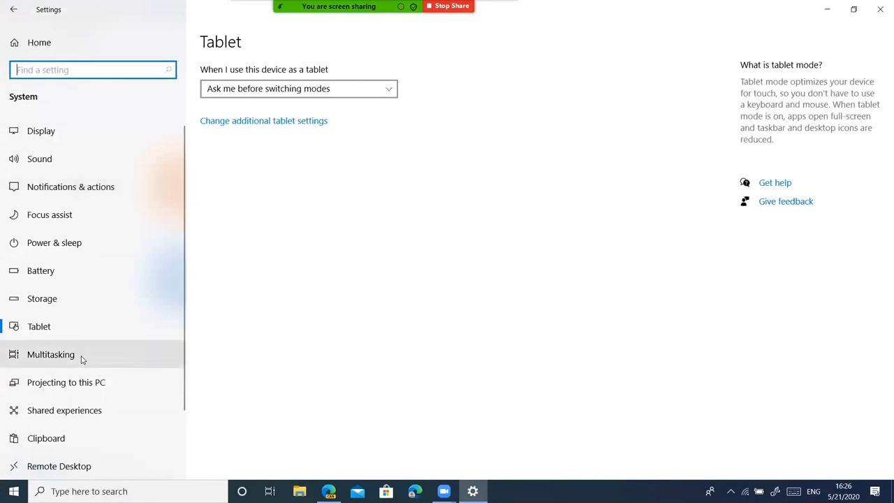
- Open the Multitasking settings and review the snap windows, timeline and virtual desktop options
left_click(137, 367)
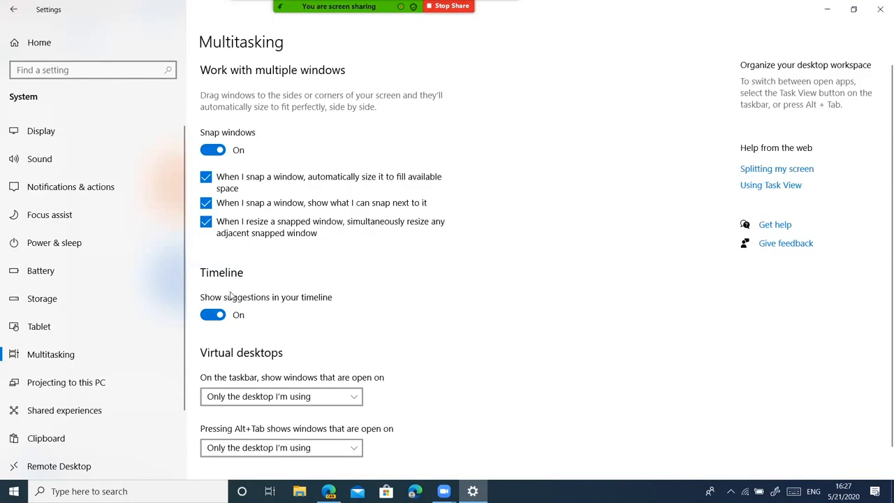
scroll(260, 322, "down", 1)
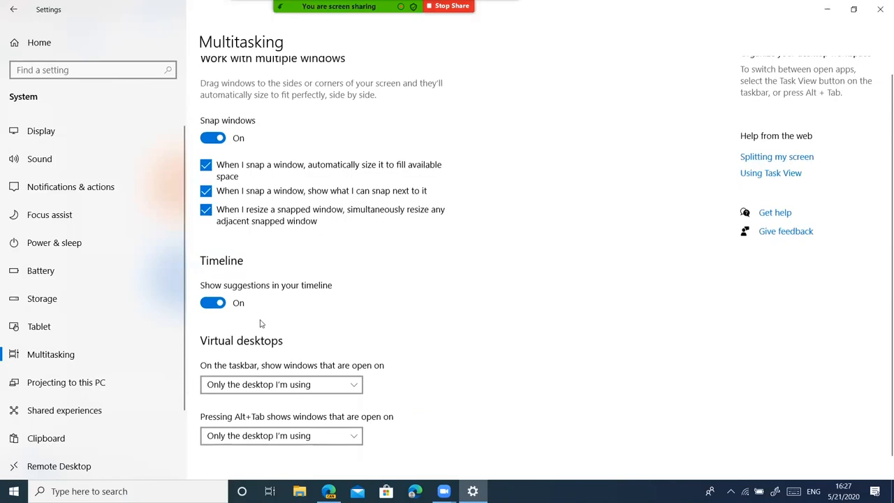
scroll(591, 423, "up", 1)
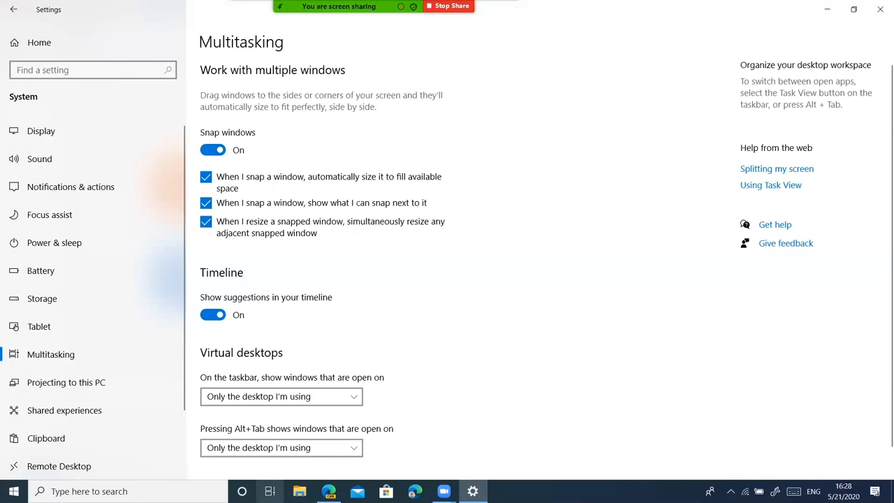
- From Task View, snap the Settings window to the left half of the screen and the Zoom Meeting window beside it
left_click(270, 490)
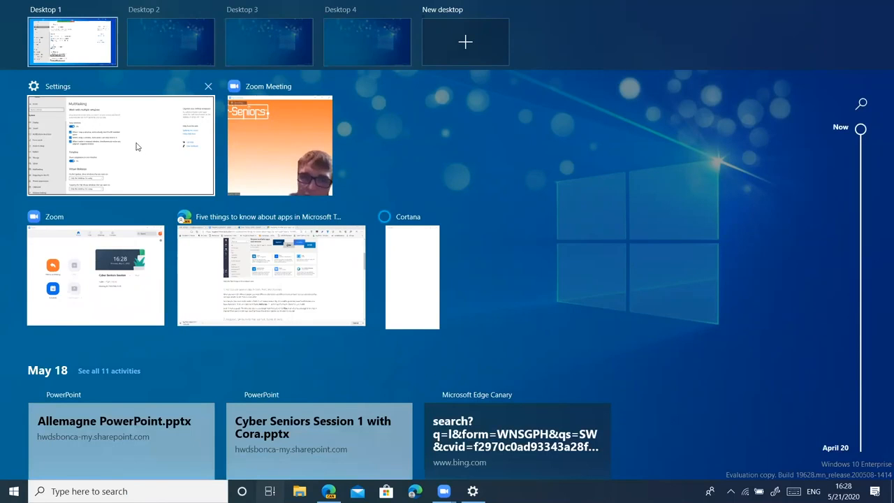
right_click(137, 146)
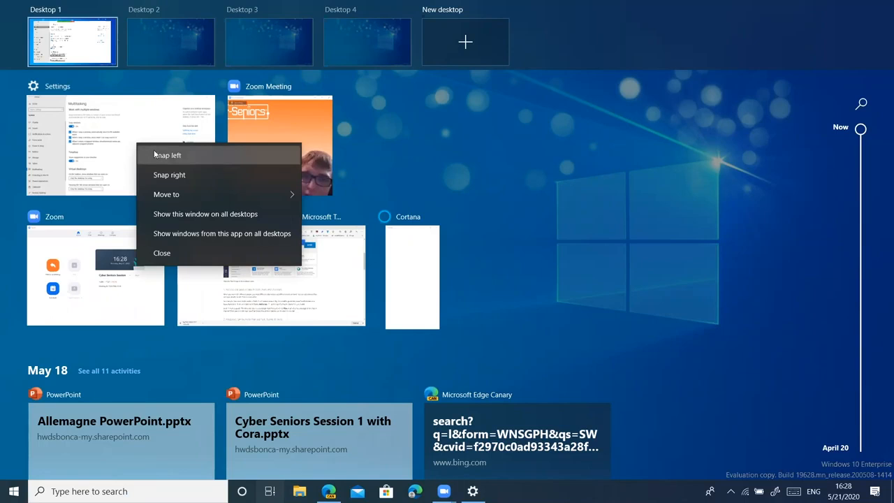
key("Return")
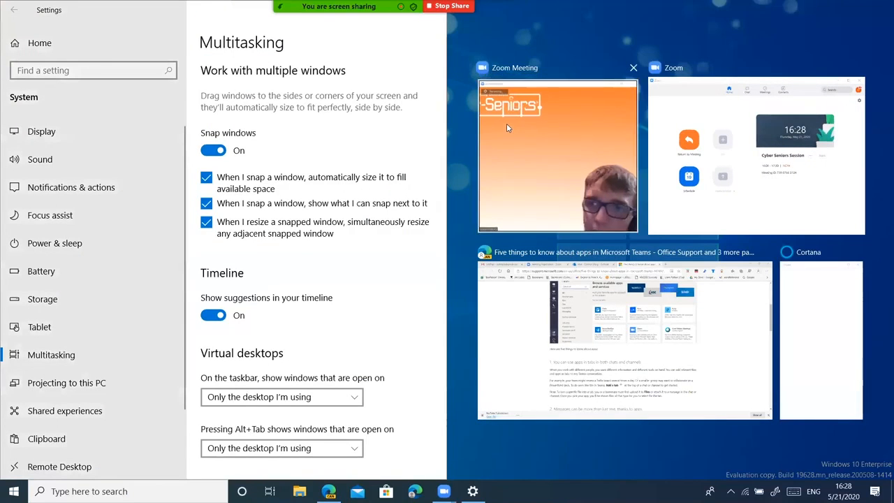
left_click(506, 123)
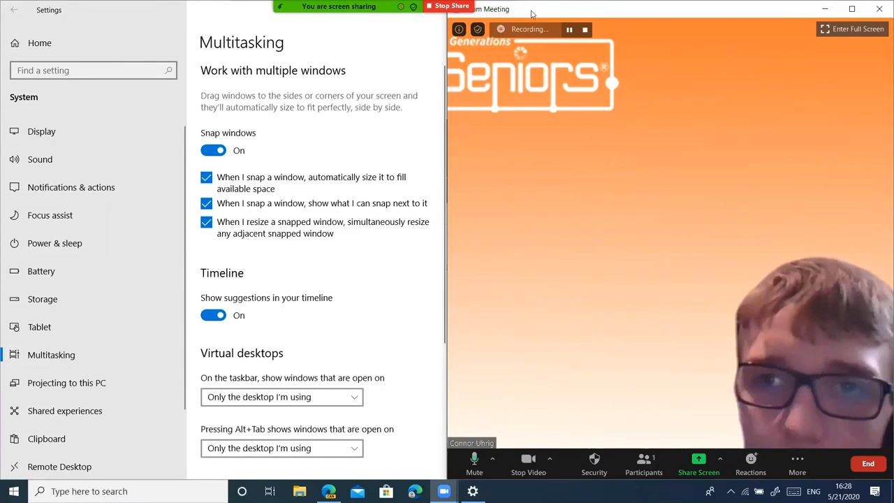
- Try to minimize the Zoom Meeting window, and maximize the Settings window so it fills the screen again
left_click(826, 6)
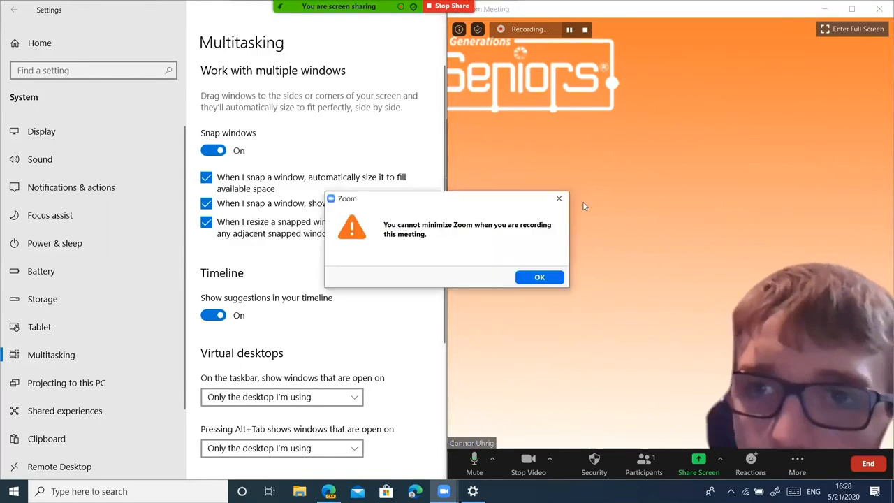
left_click(555, 279)
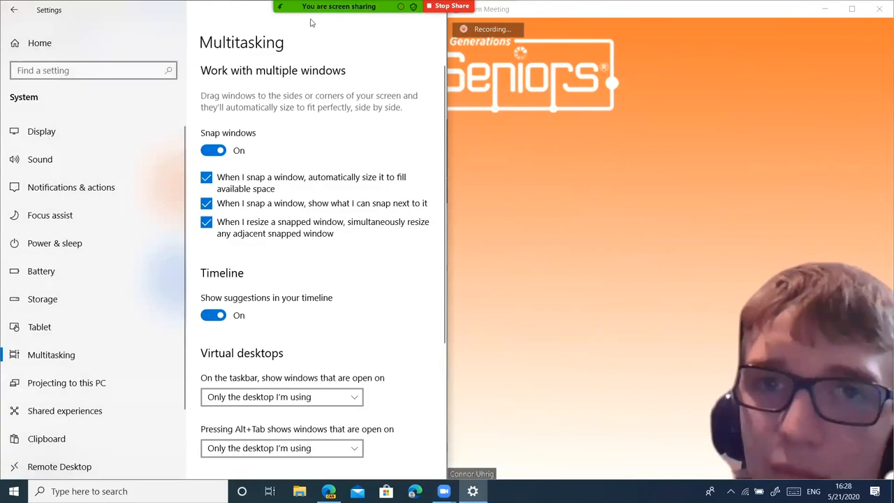
left_click_drag(310, 17, 311, 20)
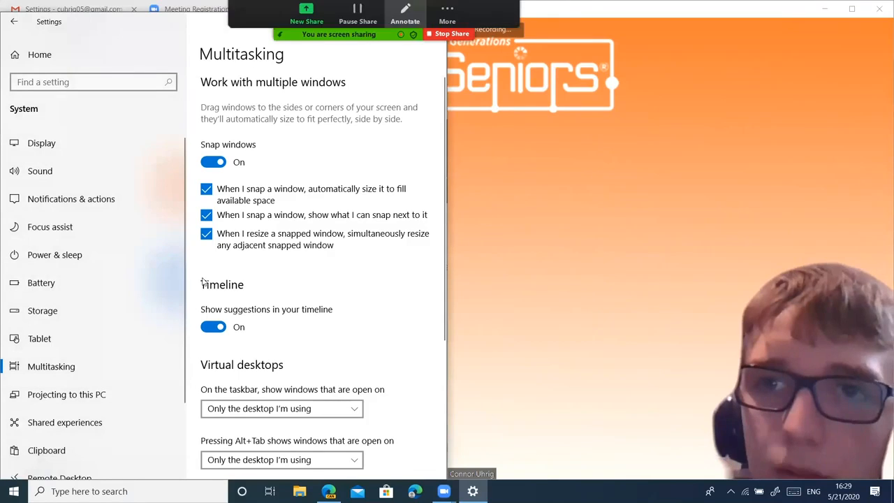
scroll(120, 334, "down", 1)
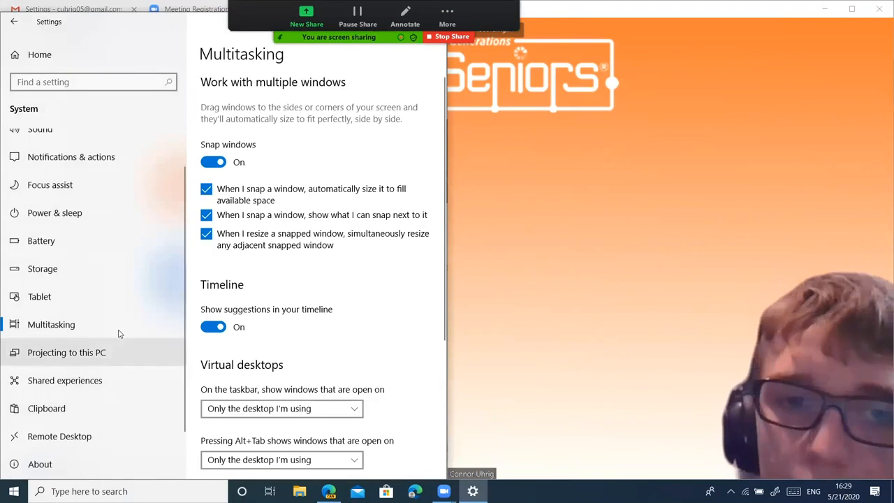
scroll(127, 343, "down", 1)
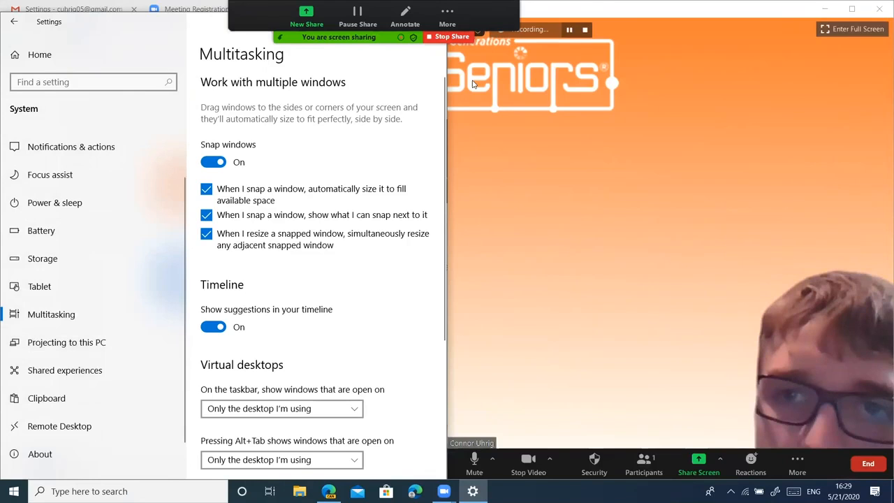
key("super+Up")
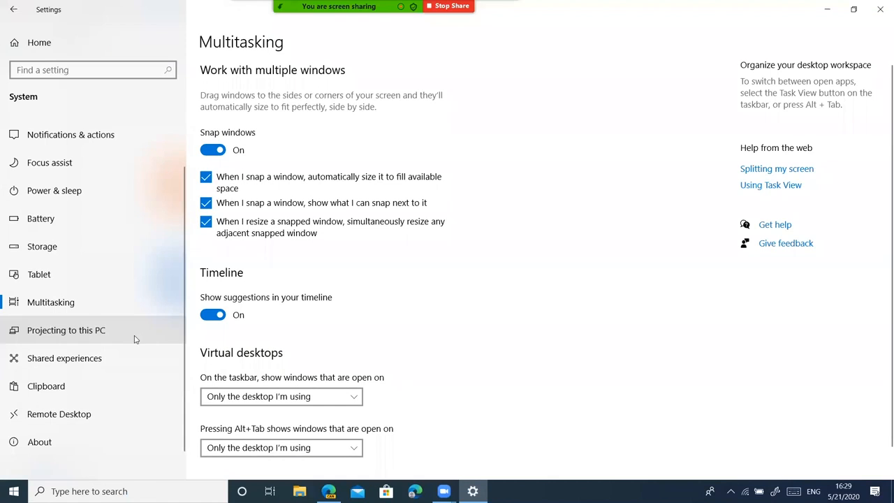
- Review the Projecting to this PC settings and the nearby sharing and cross-device options under Shared experiences
left_click(135, 340)
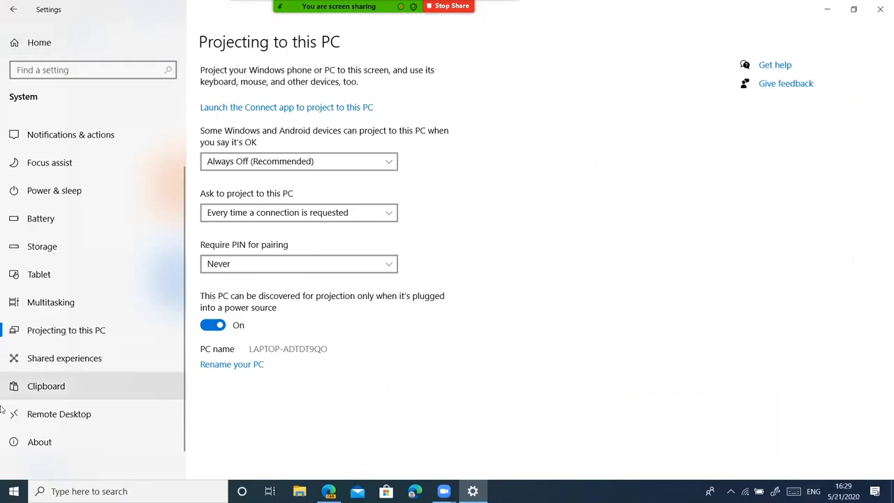
left_click(29, 358)
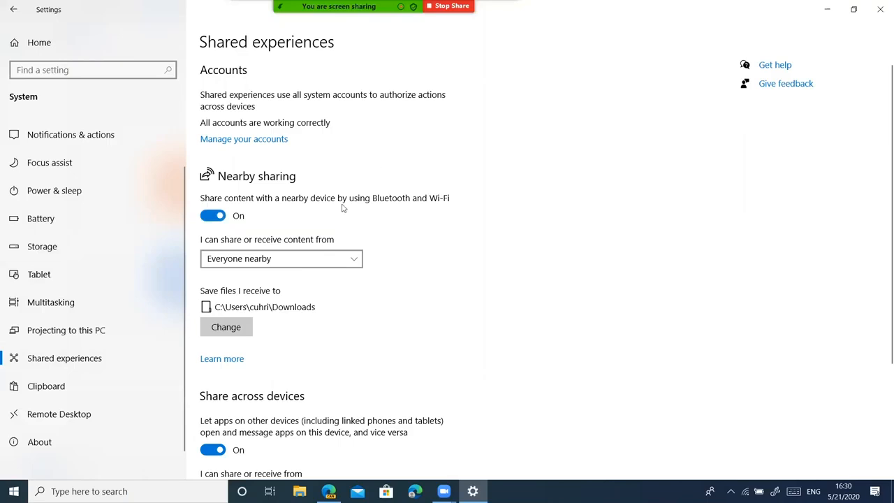
left_click(345, 258)
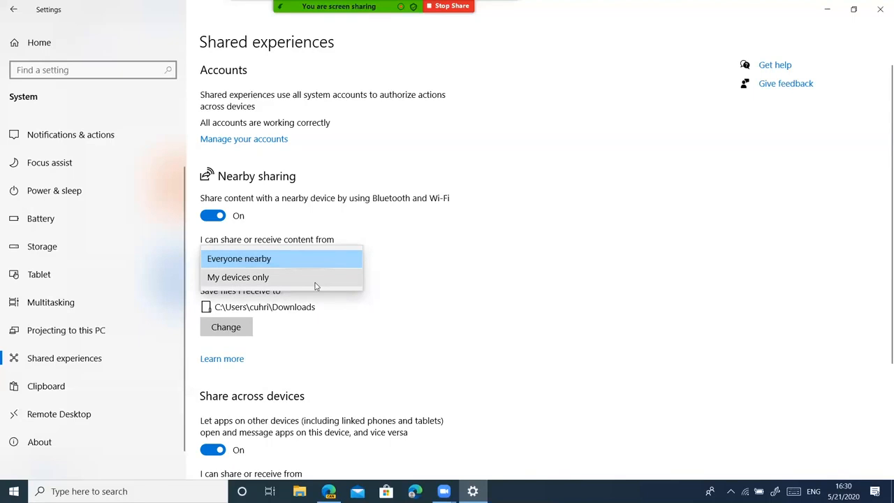
left_click(454, 141)
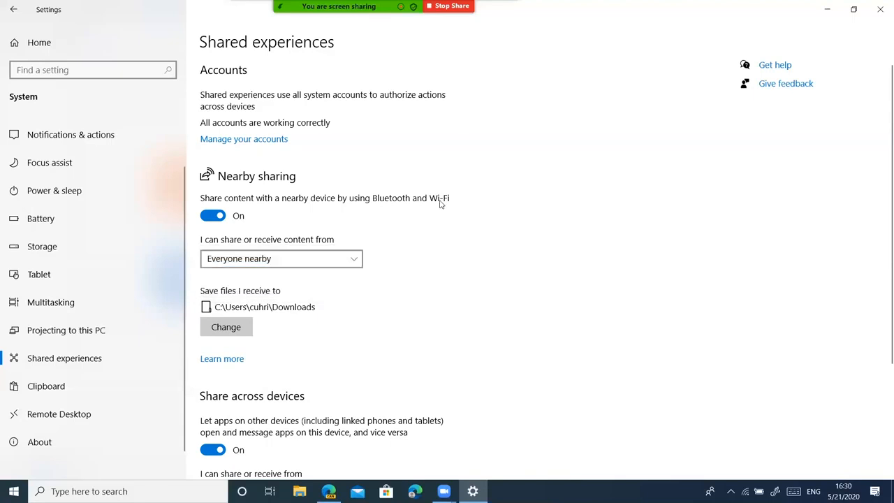
scroll(334, 208, "down", 3)
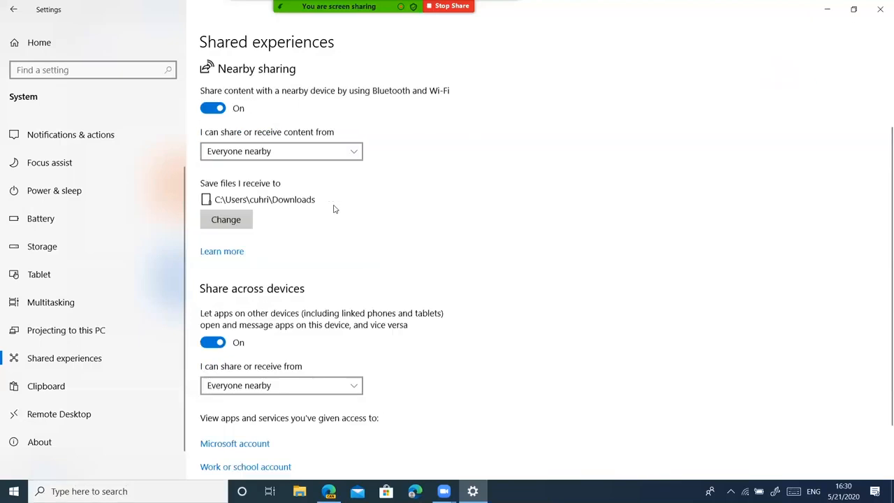
scroll(329, 213, "down", 1)
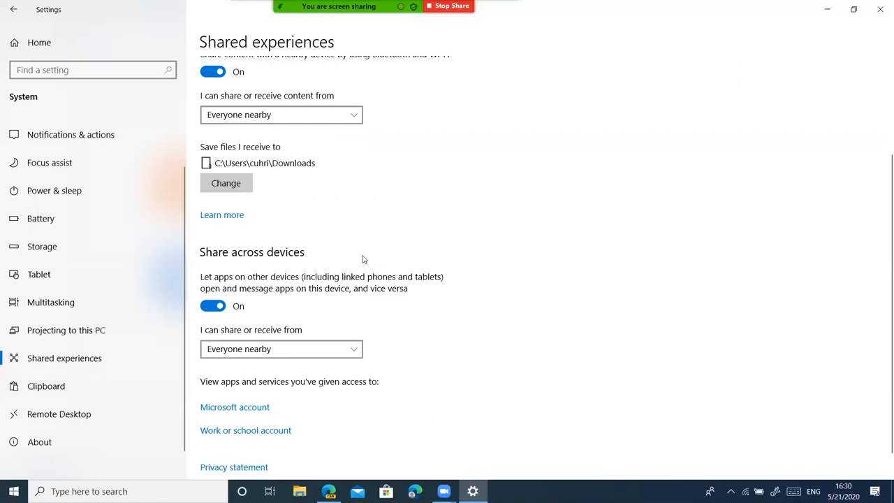
scroll(362, 259, "down", 1)
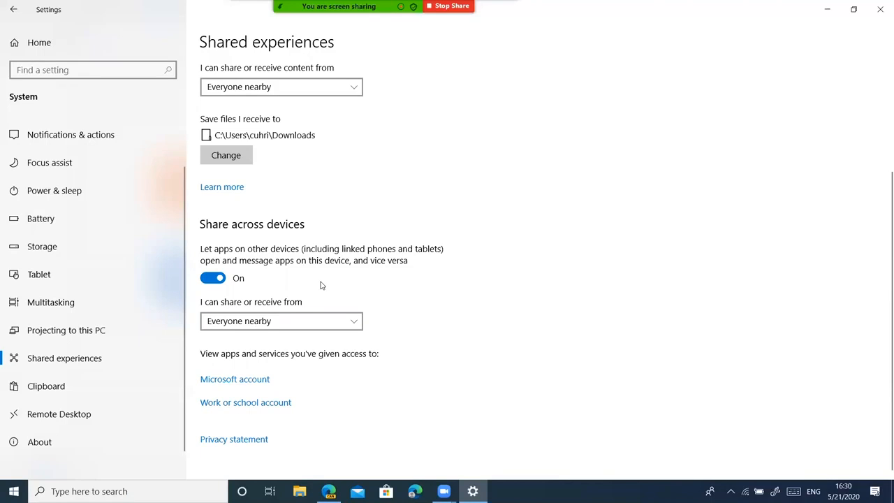
- Review the Clipboard history, syncing and clearing options, and open the Remote Desktop settings
left_click(89, 384)
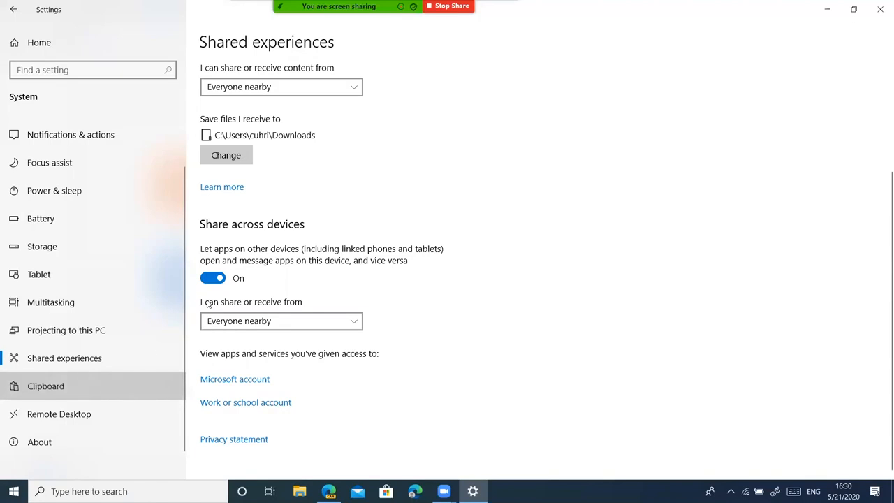
left_click(79, 389)
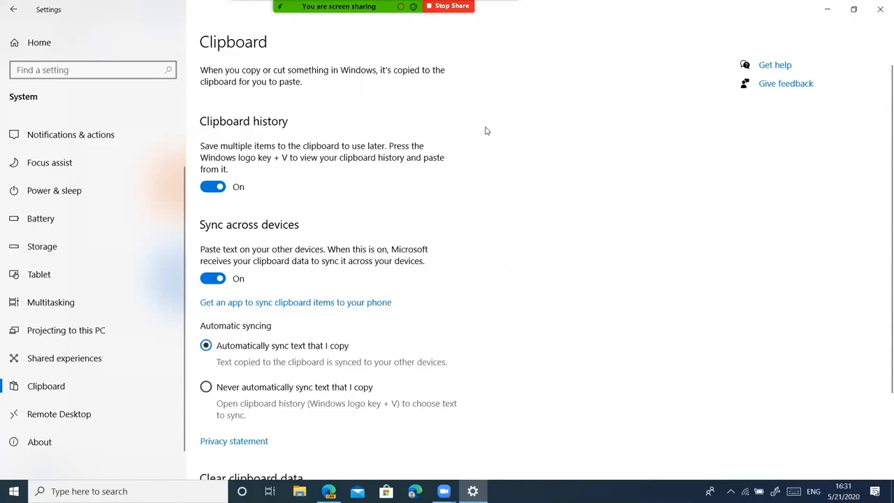
scroll(404, 227, "down", 1)
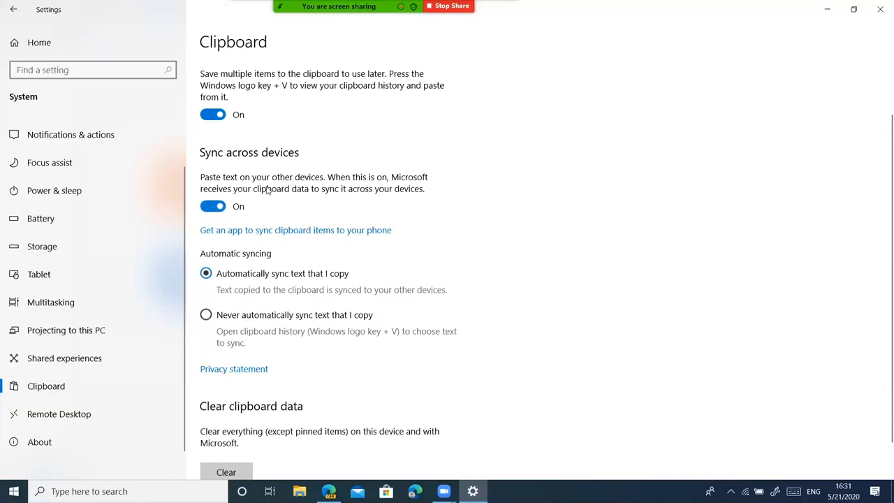
scroll(298, 264, "down", 1)
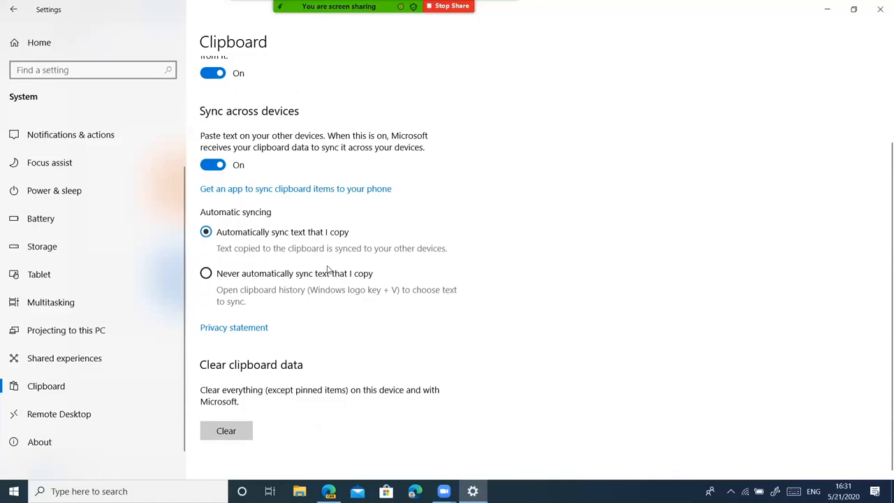
left_click(103, 426)
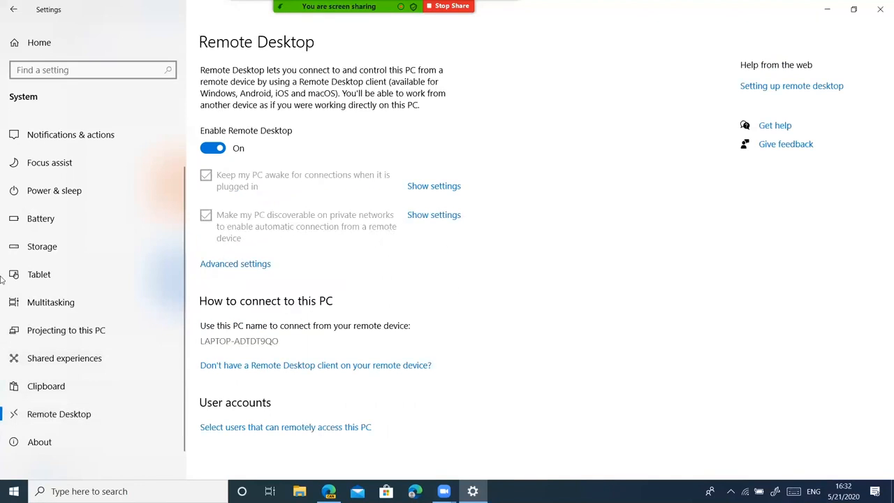
mouse_move(352, 5)
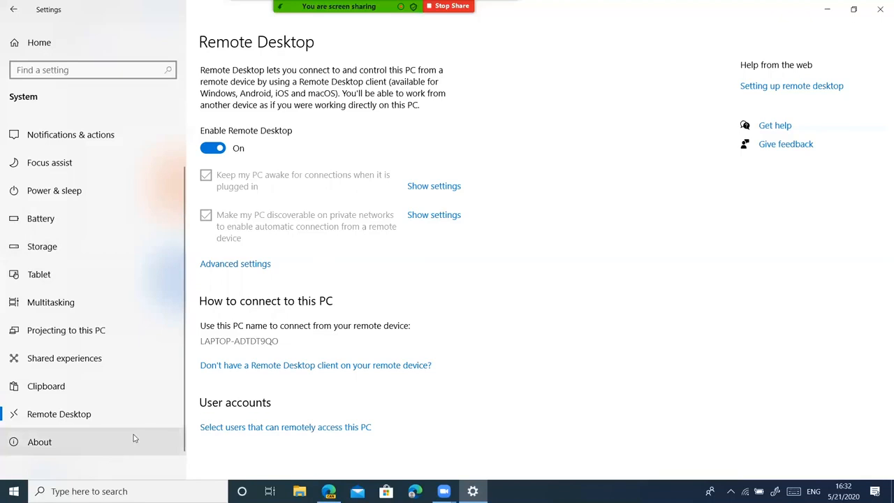
- Open the About page and examine the device specifications, Windows specifications and support details
left_click(67, 441)
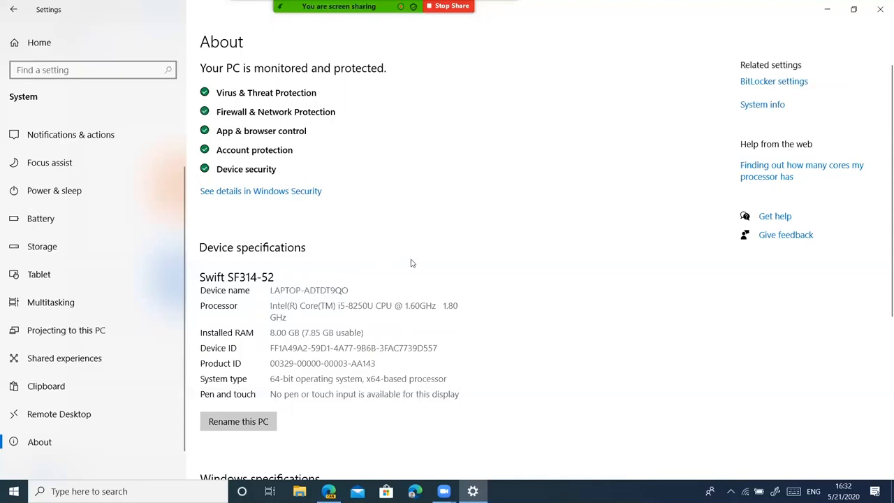
scroll(411, 262, "down", 3)
scroll(410, 263, "down", 3)
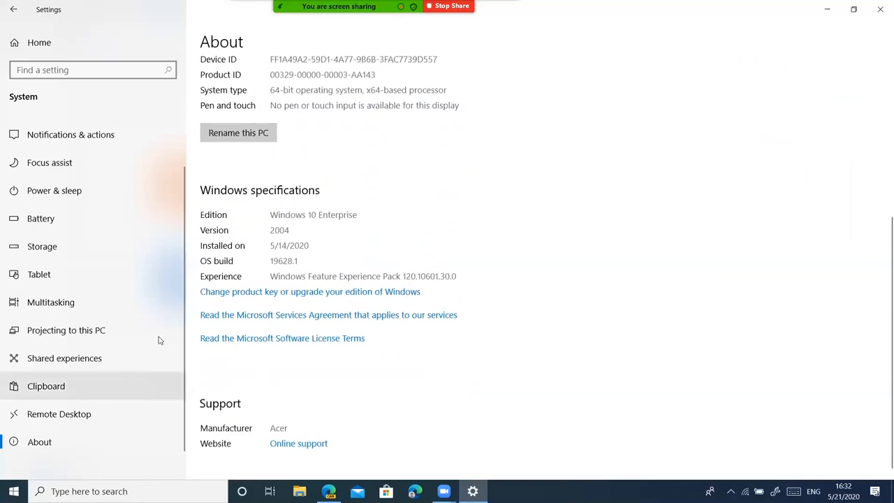
scroll(280, 252, "up", 3)
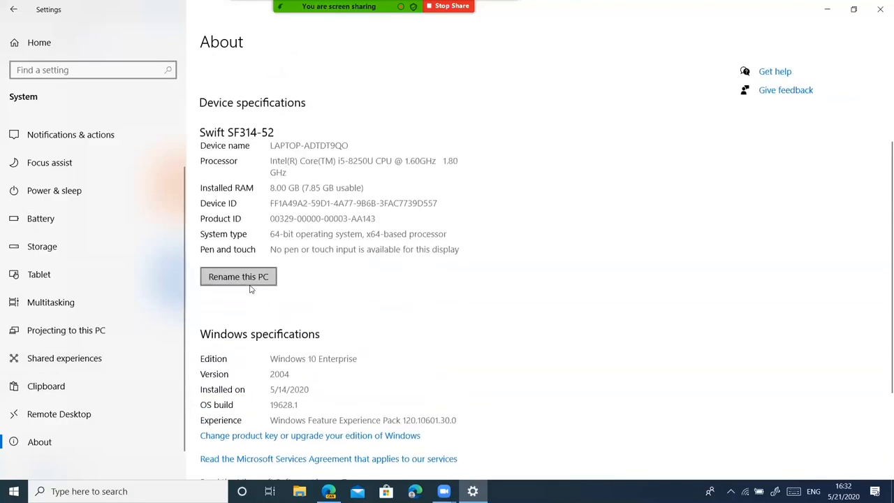
scroll(260, 338, "down", 3)
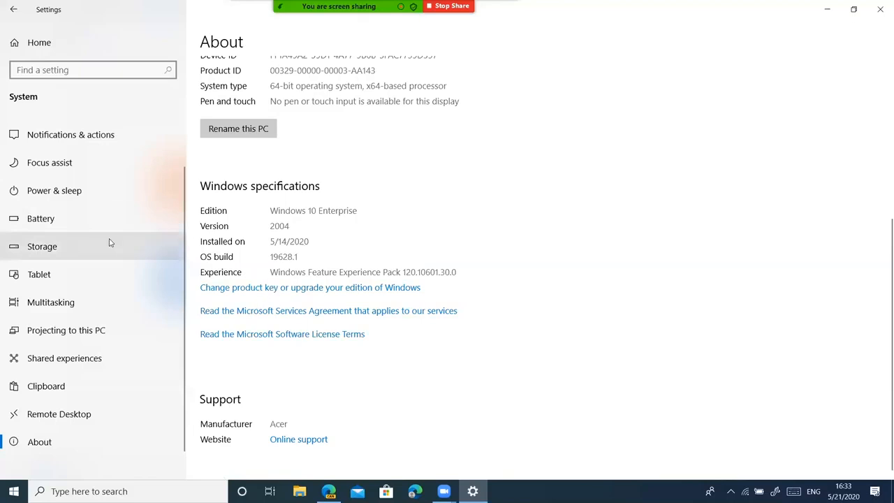
- Return to the Settings home page and open Windows Update under Update & Security
left_click(89, 36)
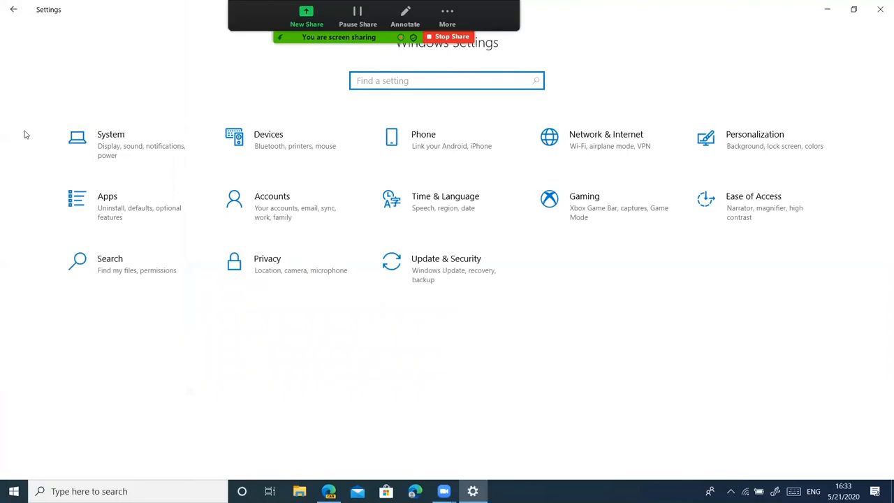
left_click(445, 265)
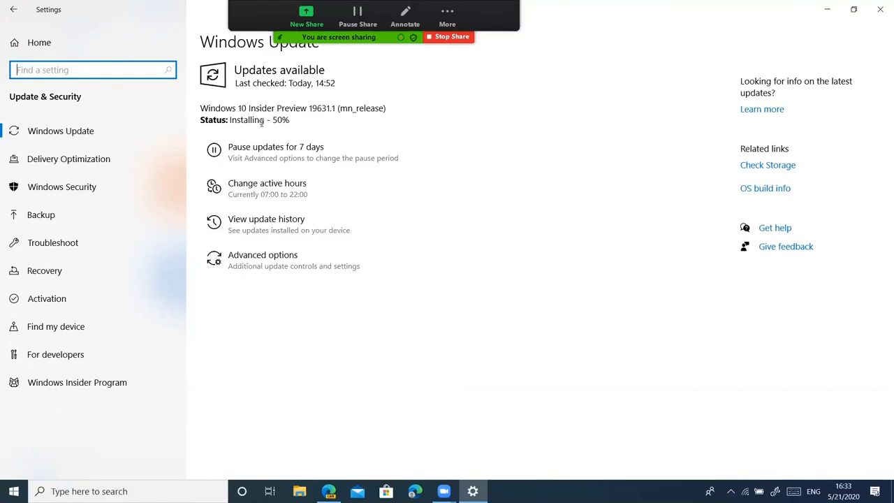
left_click(552, 62)
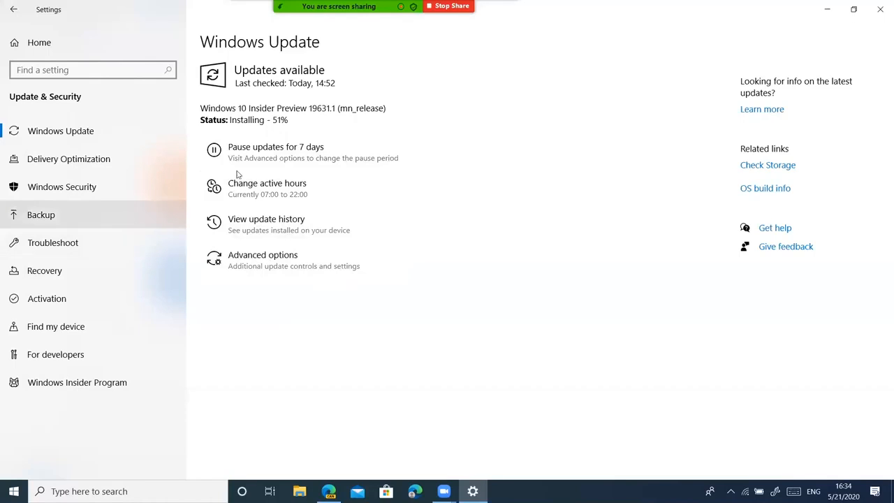
- Open the Windows Update advanced options and look through the dates offered for pausing updates without choosing one
left_click(338, 254)
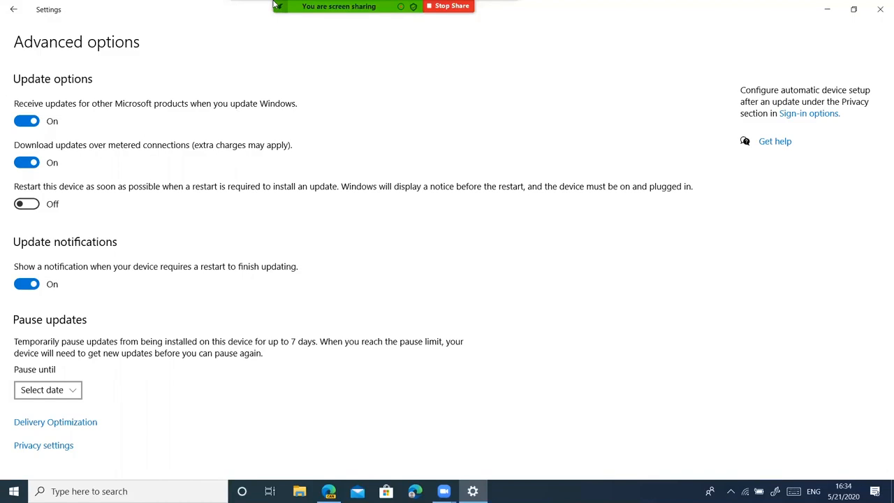
mouse_move(274, 4)
mouse_move(455, 4)
left_click(69, 389)
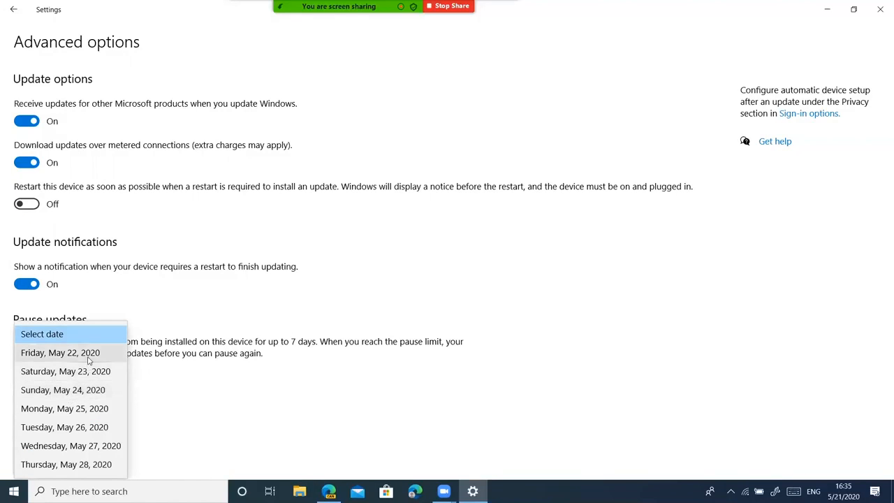
left_click(142, 364)
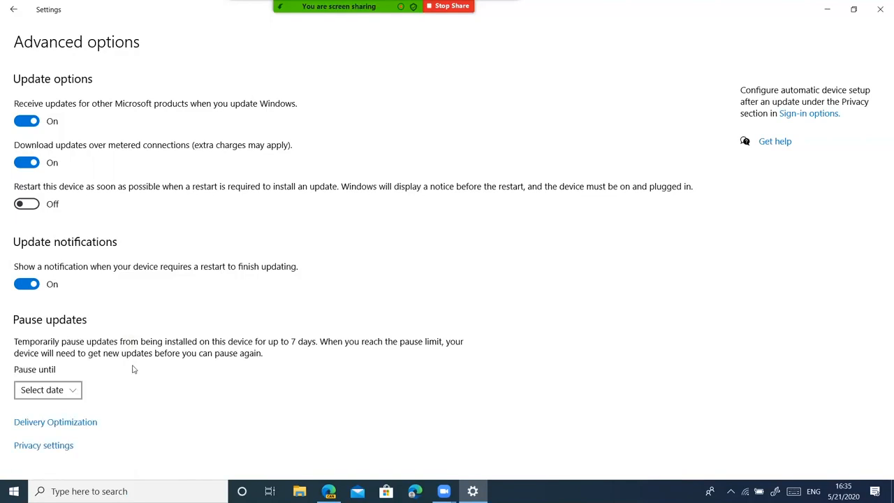
- In the Delivery Optimization settings, limit downloads from other PCs to PCs on my local network
left_click(80, 425)
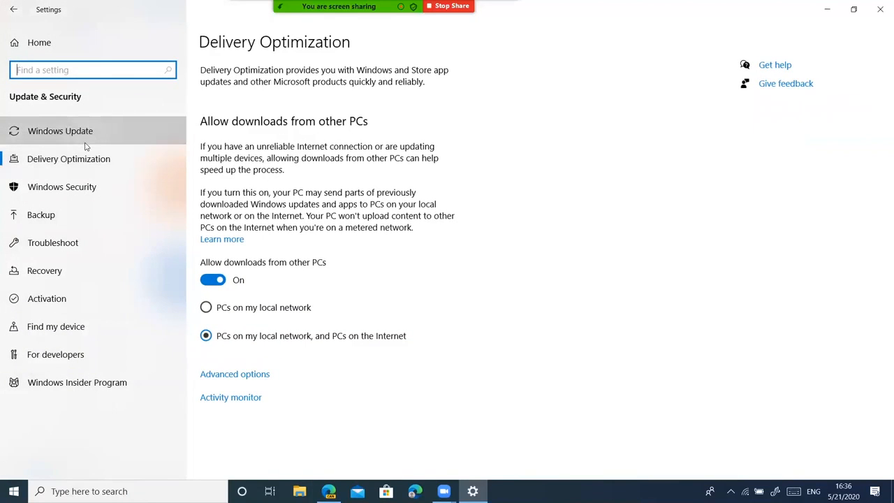
left_click(84, 141)
left_click(93, 167)
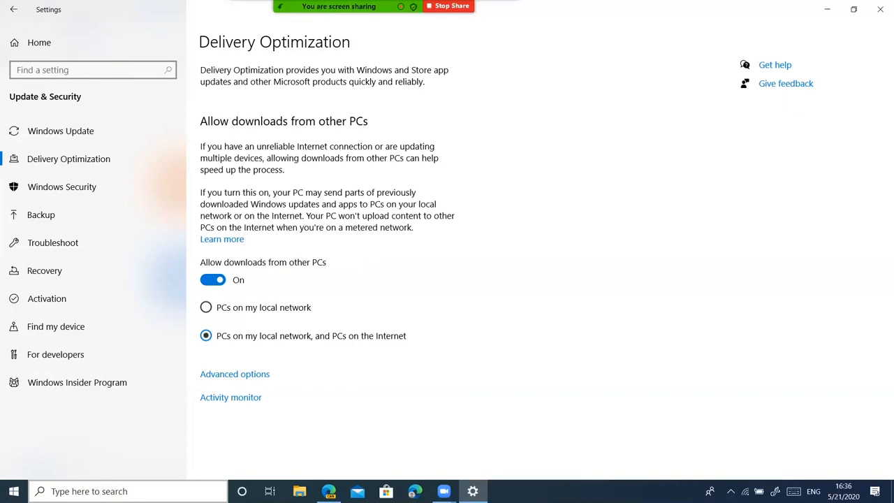
left_click(233, 310)
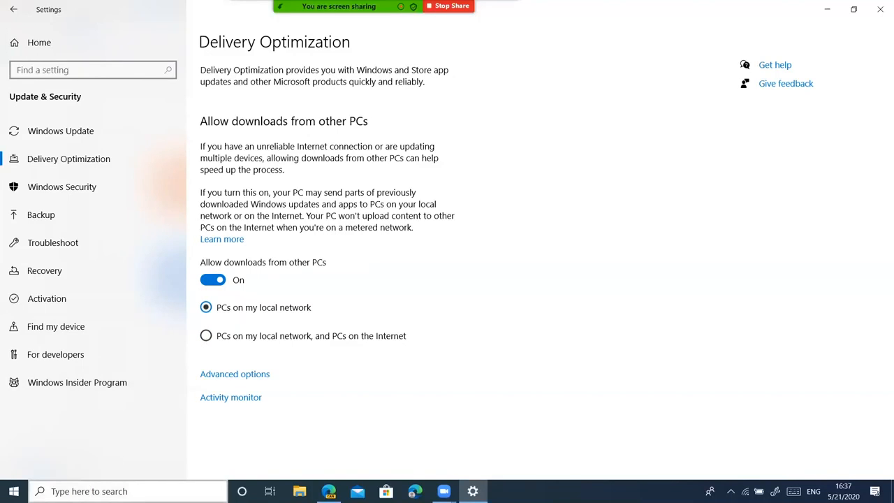
- Review the download and upload bandwidth limits in the Delivery Optimization advanced options, and return to the Delivery Optimization page
left_click(219, 375)
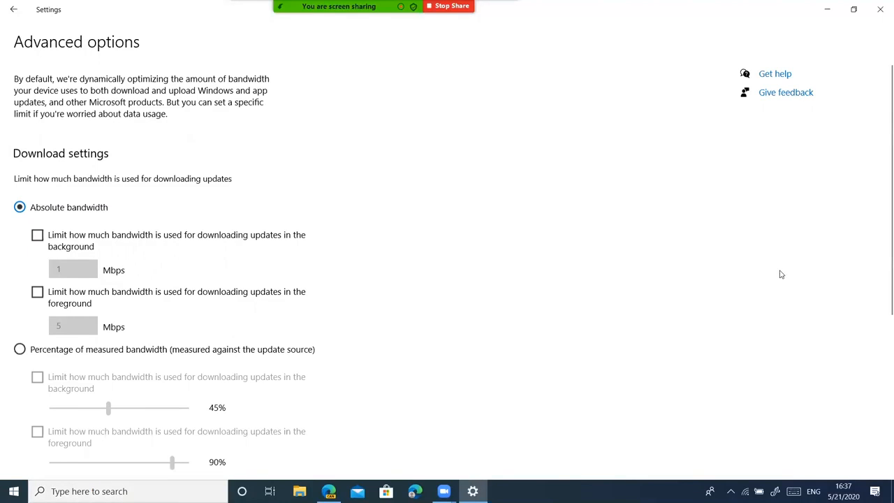
scroll(778, 273, "down", 2)
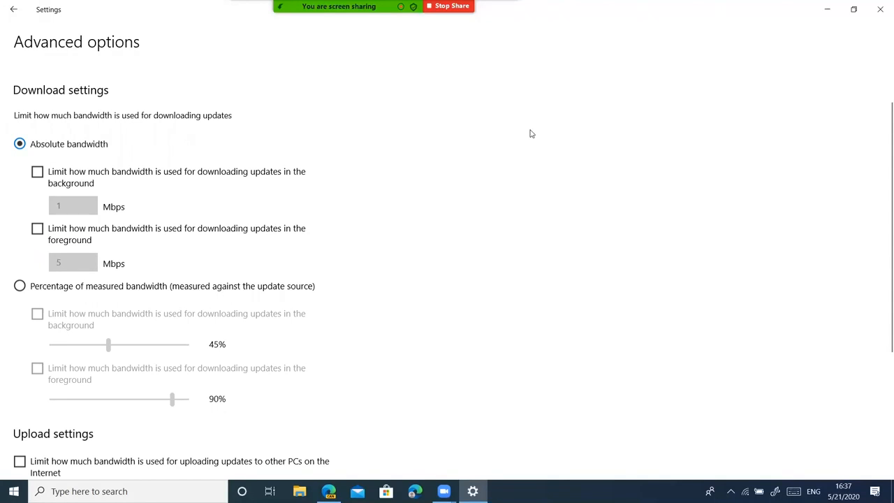
scroll(530, 133, "down", 5)
scroll(530, 133, "down", 1)
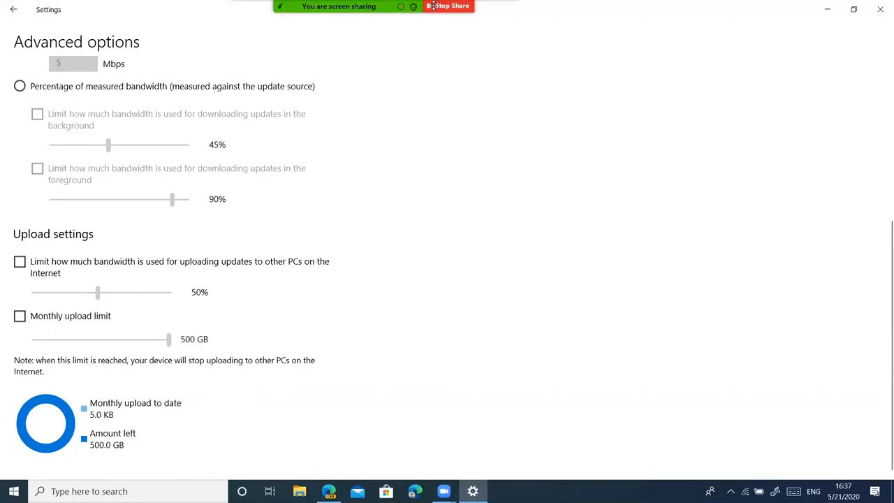
mouse_move(432, 5)
left_click(2, 5)
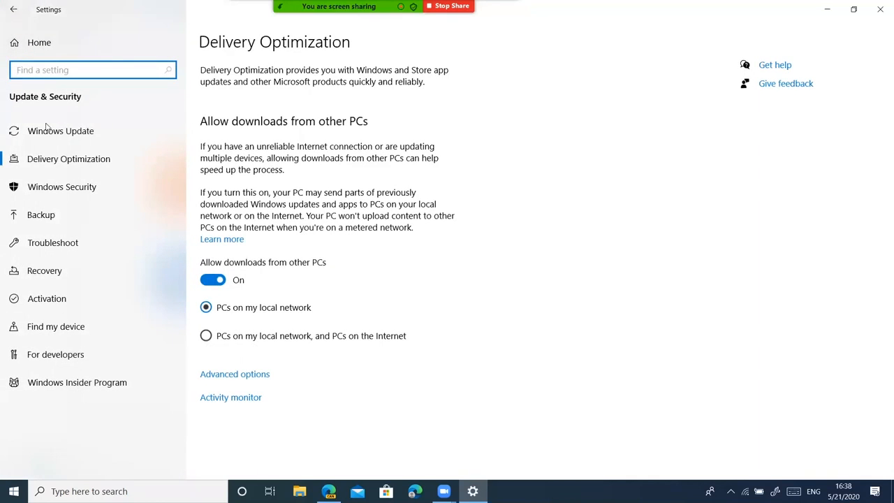
- Open the Windows Security page, view the protection areas in the Windows Security app, and close the app
left_click(171, 188)
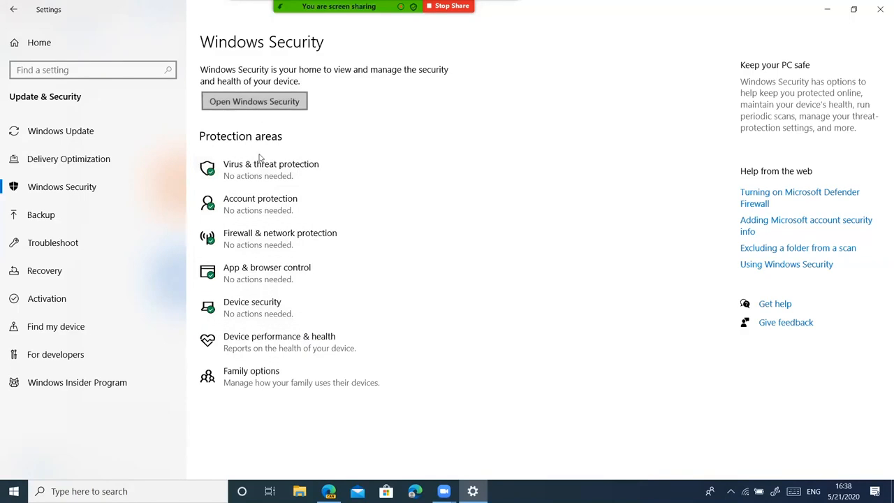
left_click(259, 158)
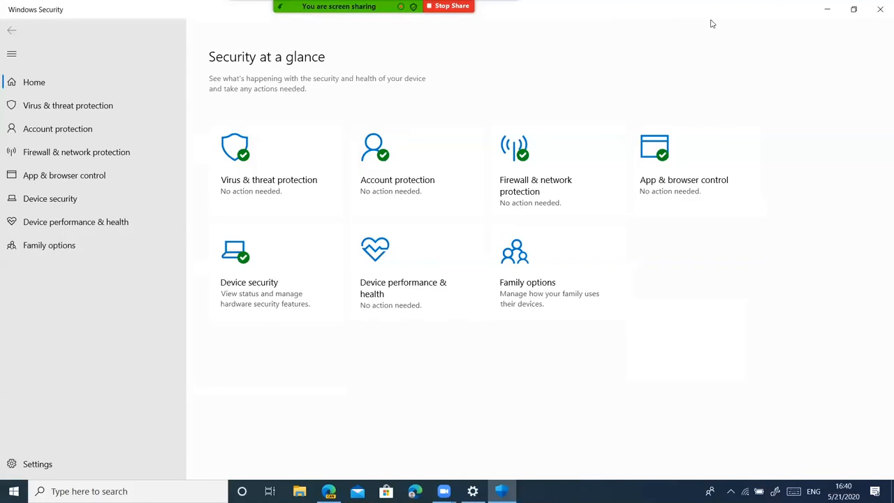
left_click(880, 6)
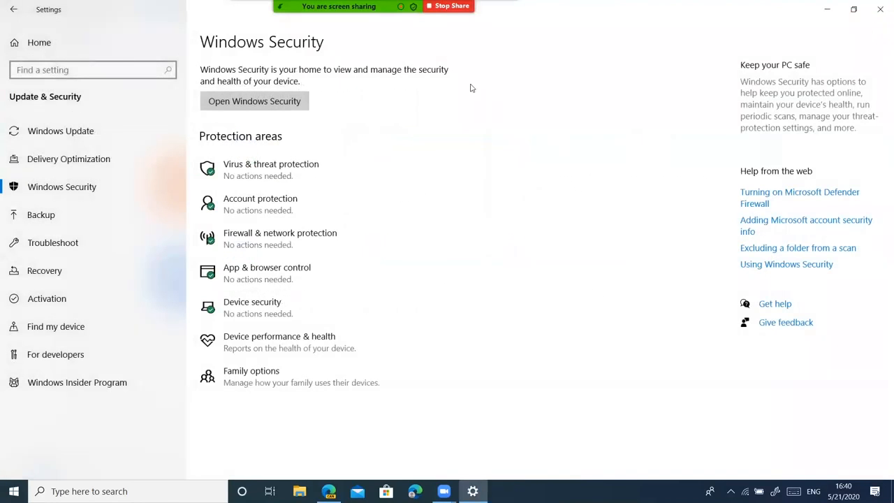
- Open the Backup page and look at the drives offered for File History without adding one
left_click(114, 224)
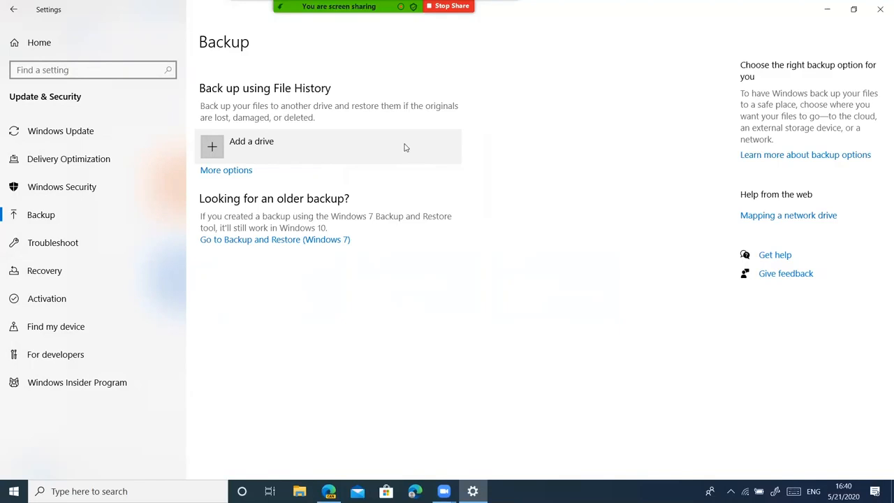
left_click(404, 147)
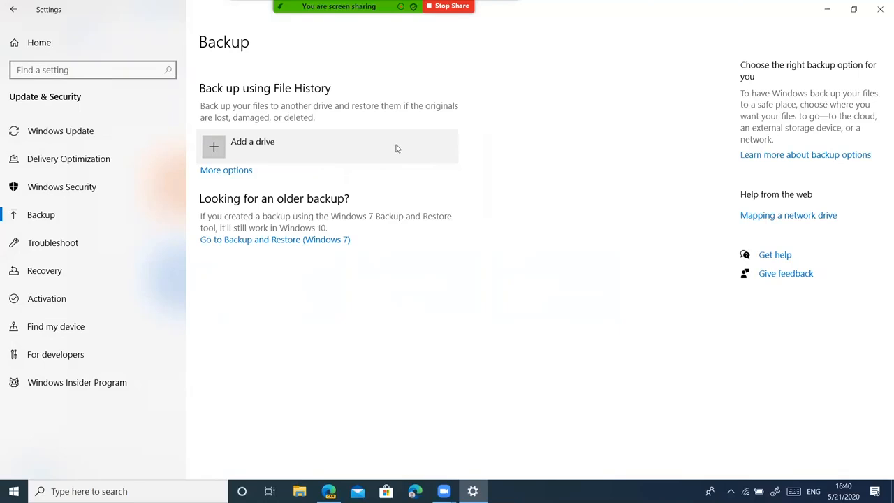
left_click(398, 89)
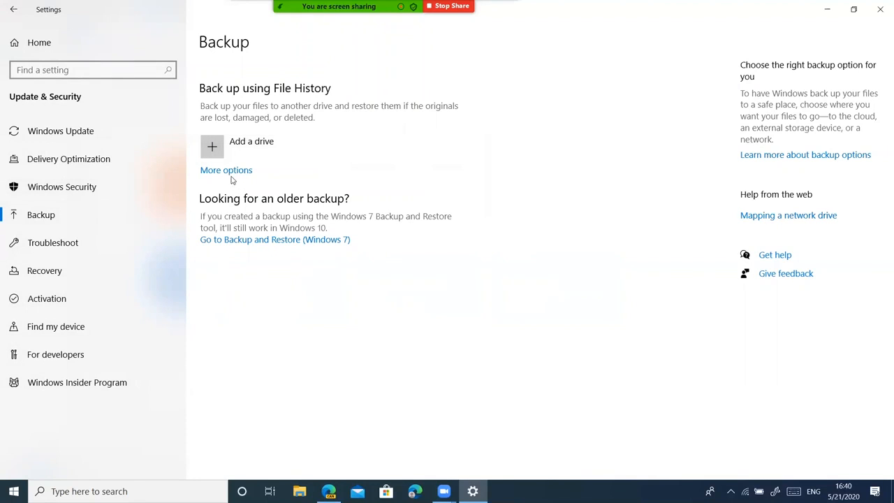
- Open the Troubleshoot page and view the recommended troubleshooting options without changing the selection
left_click(128, 252)
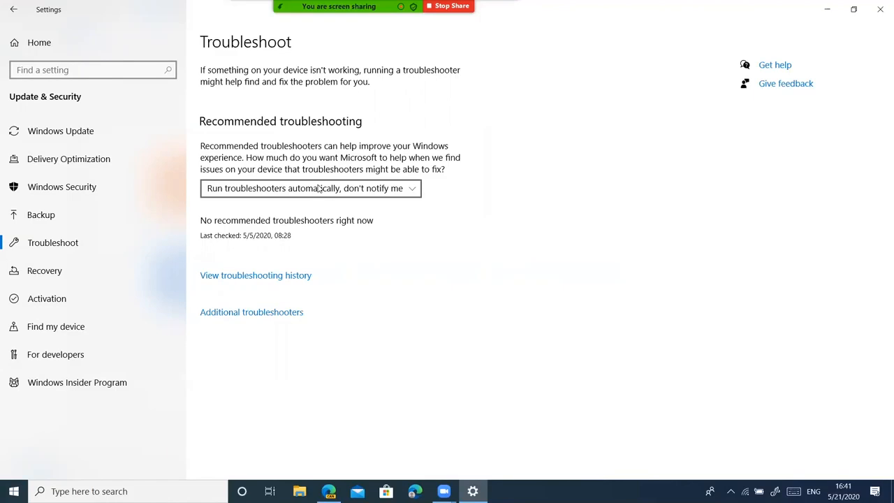
left_click(317, 187)
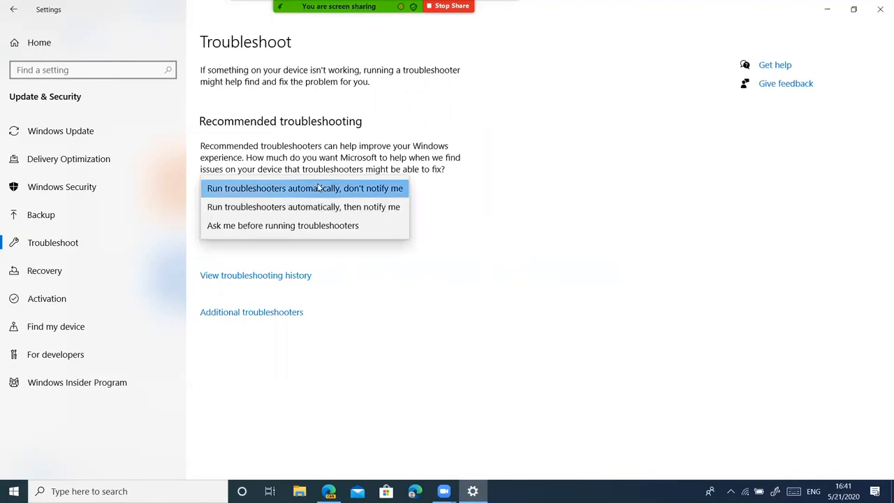
left_click(372, 253)
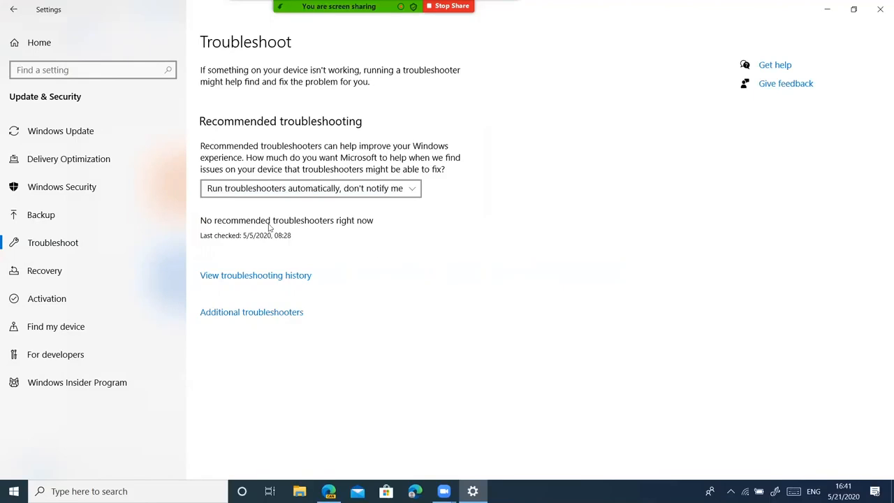
- View the Recovery, Activation and Find my device pages, including the change option for Find my device, without altering anything
left_click(34, 278)
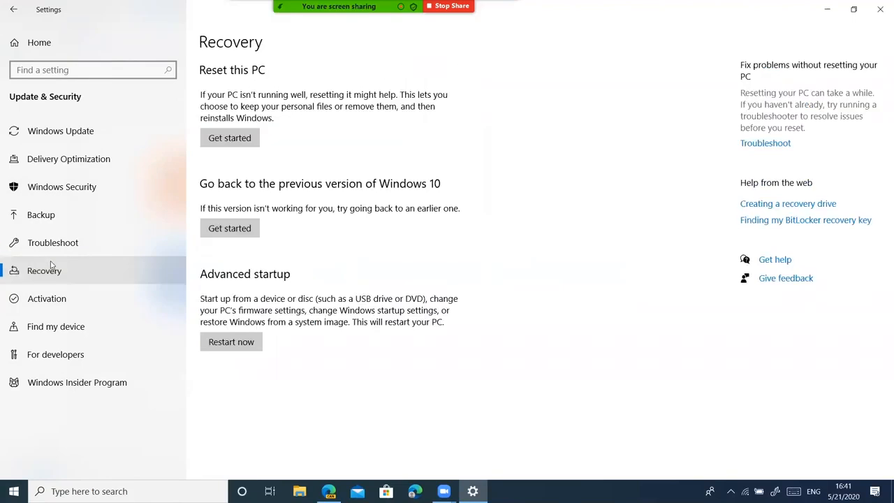
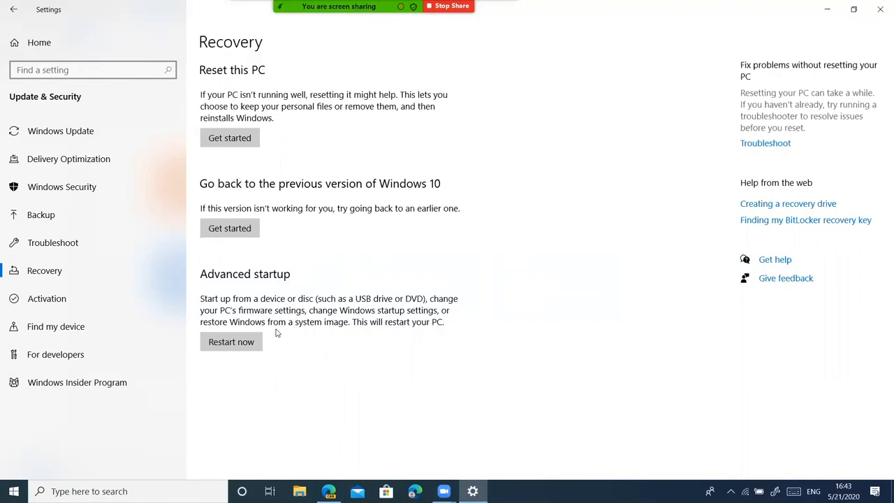
left_click(101, 310)
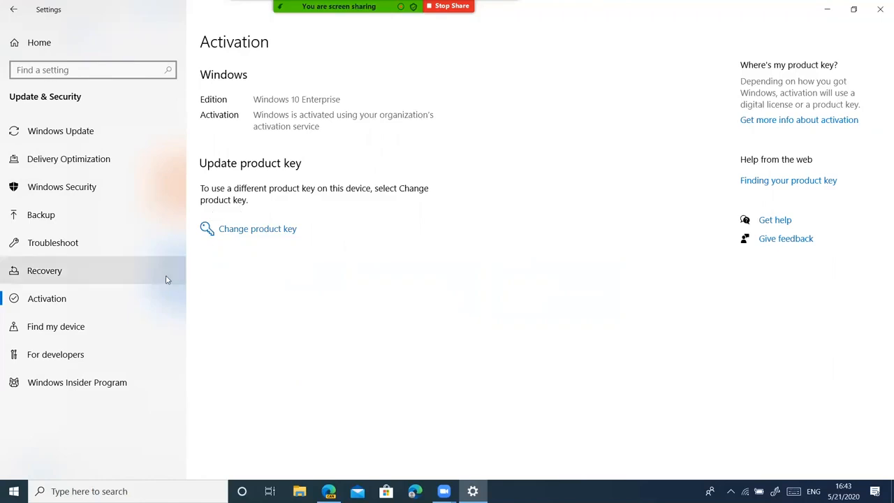
left_click(122, 339)
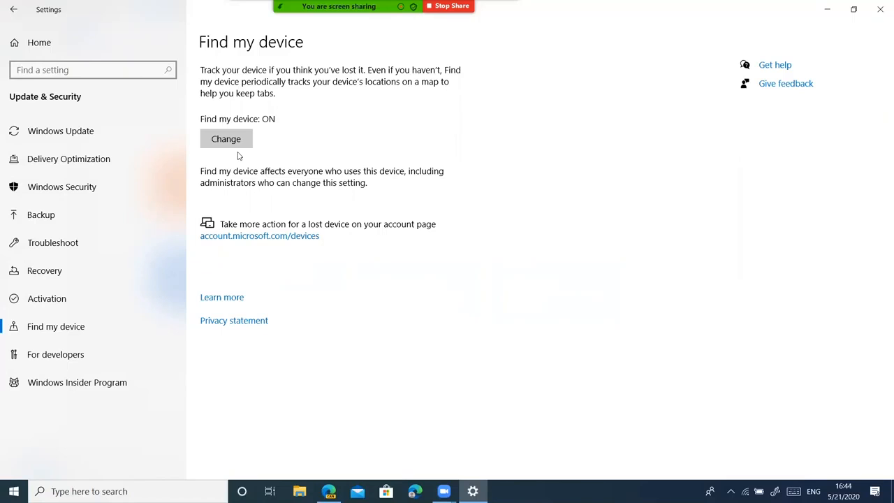
left_click(242, 145)
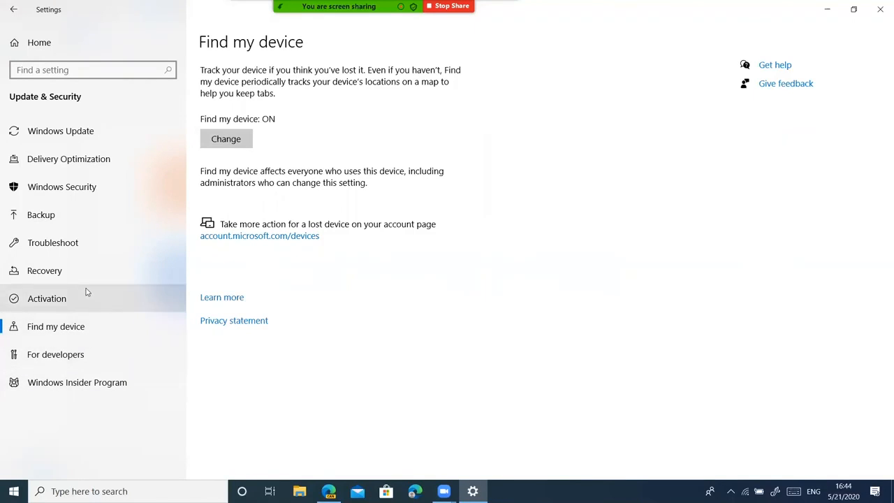
- Return to the Settings home, open the Apps settings and look through the list of installed apps
left_click(16, 46)
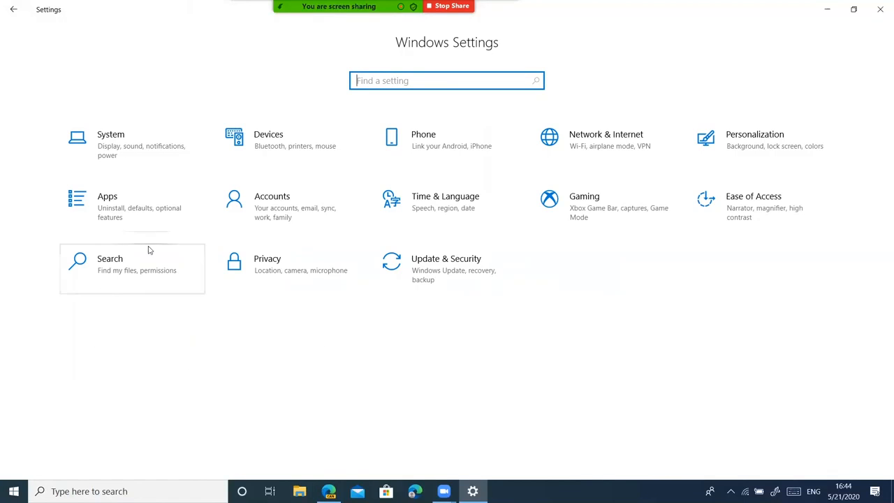
left_click(136, 206)
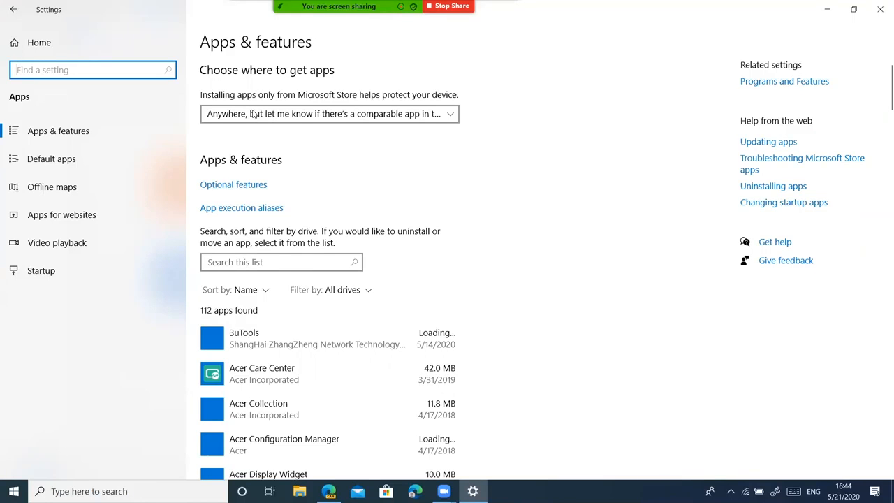
scroll(273, 200, "down", 5)
scroll(273, 201, "up", 1)
scroll(273, 201, "up", 2)
scroll(273, 201, "down", 10)
scroll(273, 201, "down", 8)
scroll(273, 199, "up", 15)
scroll(273, 198, "up", 9)
scroll(273, 197, "up", 5)
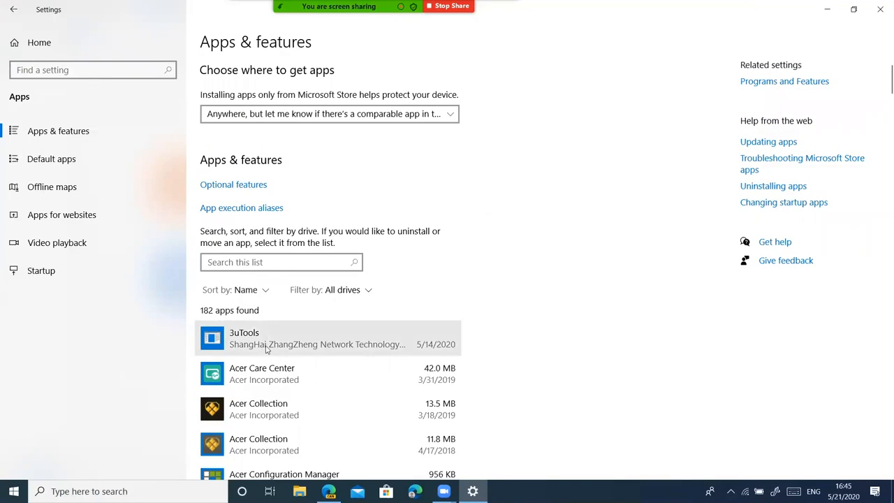
- Expand the 3uTools entry and view the options for where to get apps without changing the selection
left_click(267, 349)
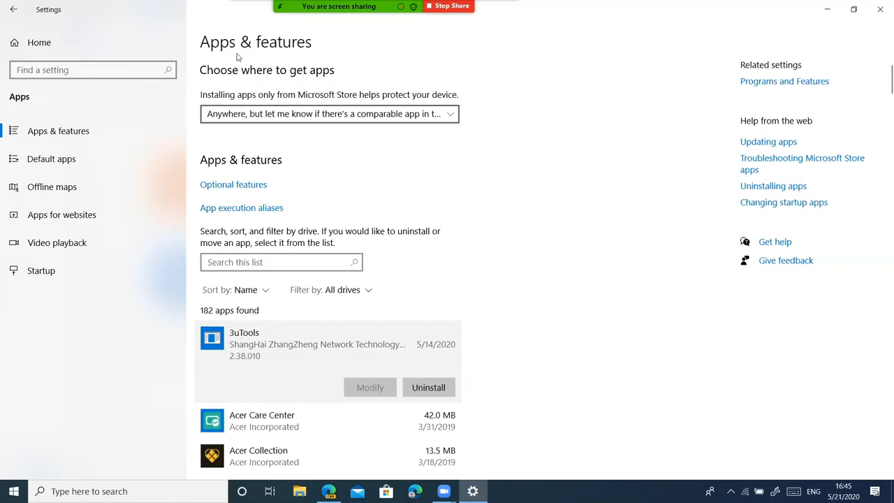
left_click(280, 117)
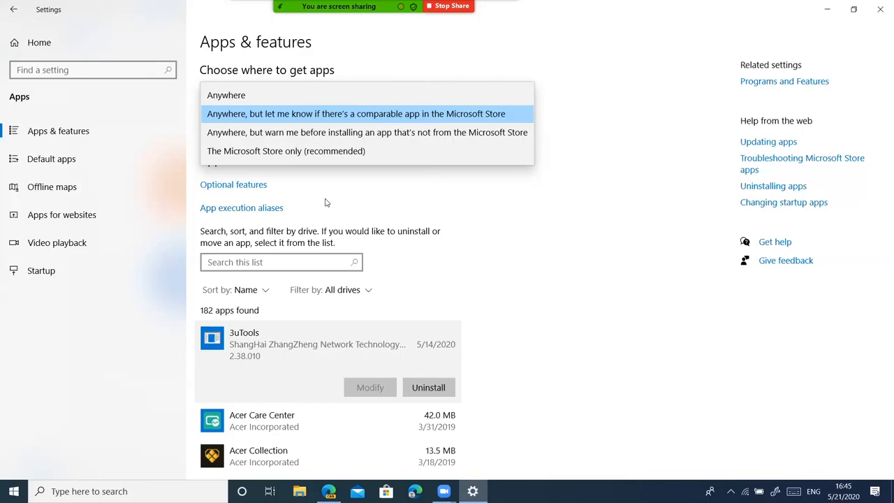
left_click(413, 183)
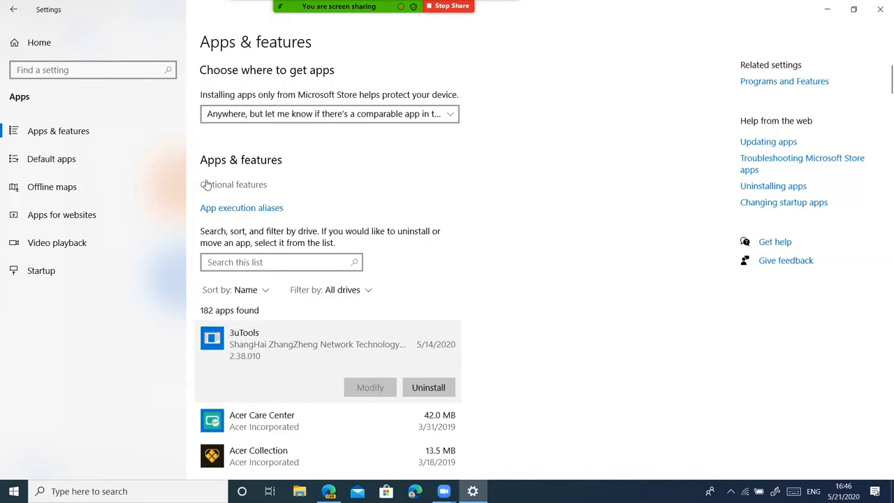
- Open the Default apps page and view the apps offered for email without choosing one
left_click(138, 160)
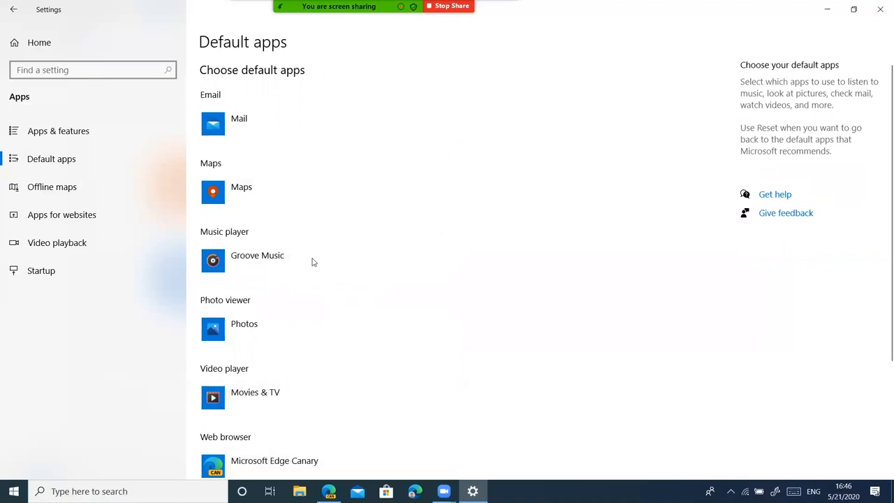
left_click(306, 113)
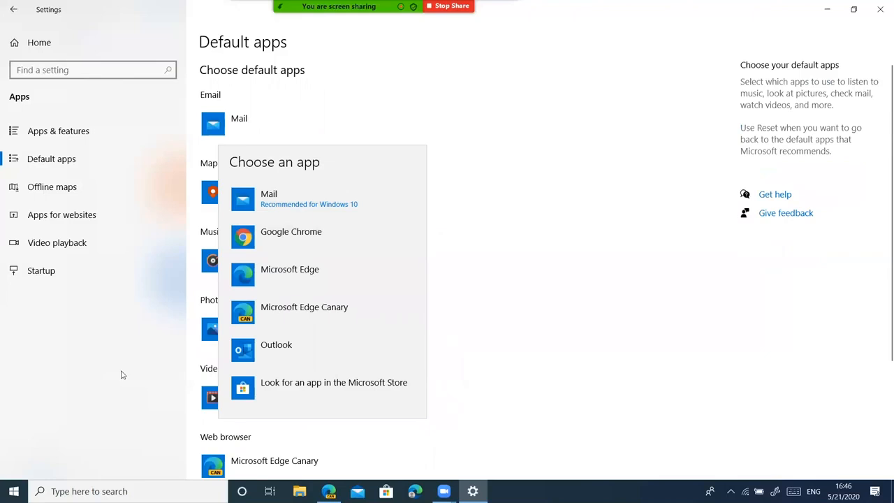
left_click(140, 323)
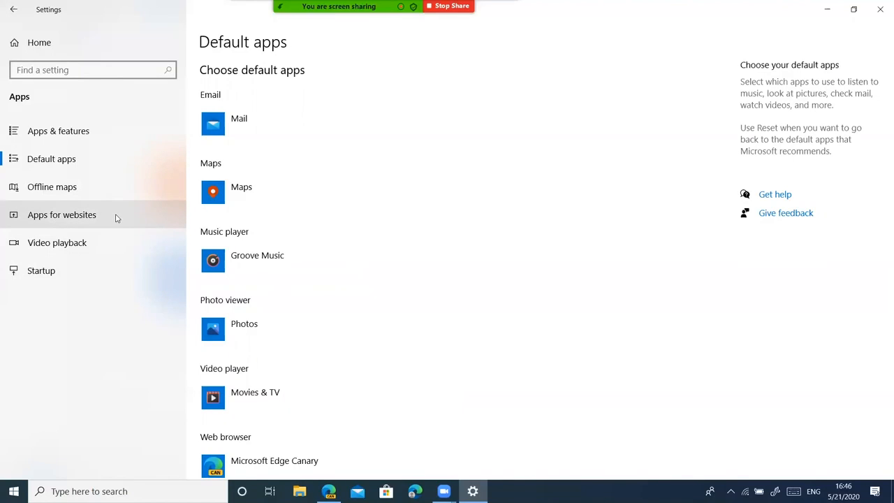
- View the Video playback page, and look through the full list of startup apps on the Startup page
left_click(112, 253)
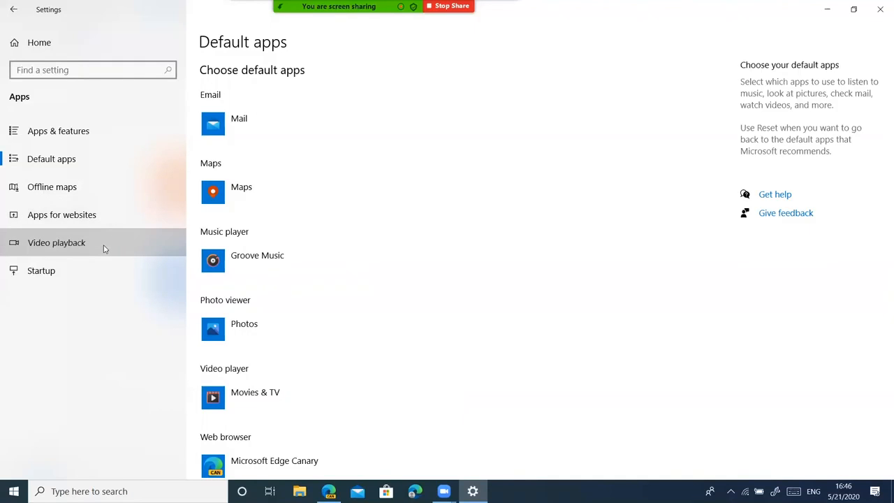
left_click(102, 242)
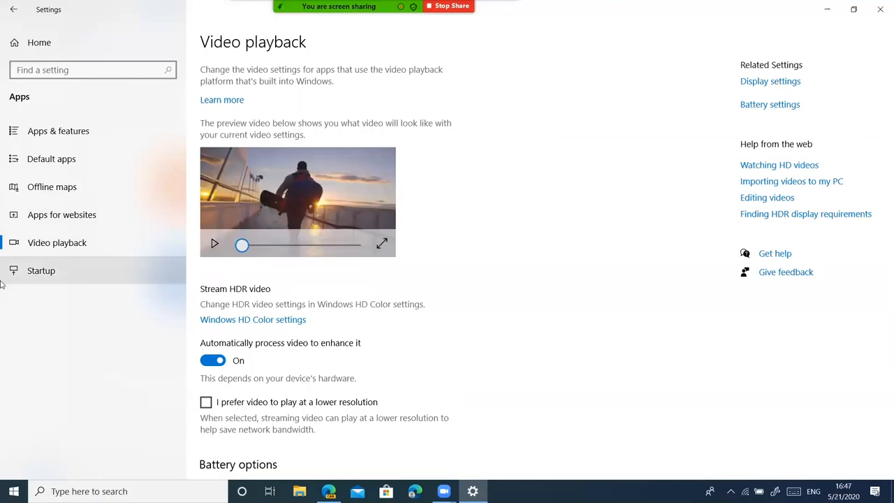
left_click(49, 270)
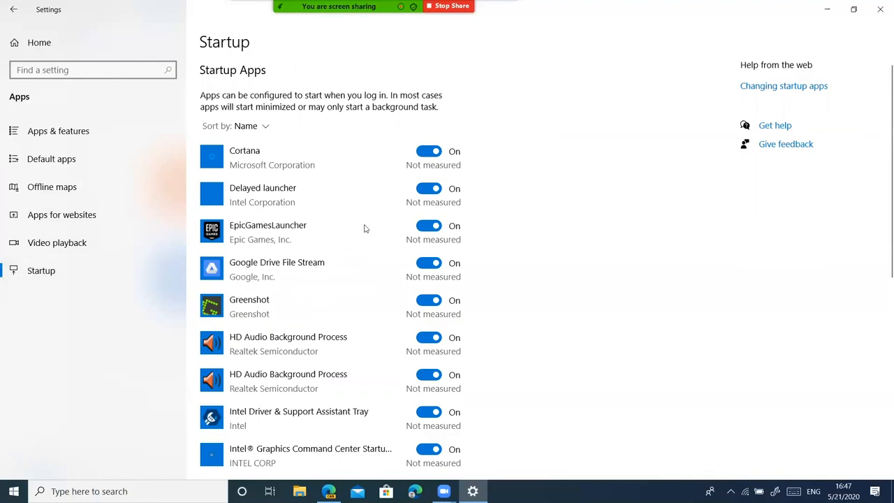
scroll(390, 289, "down", 2)
scroll(409, 321, "down", 6)
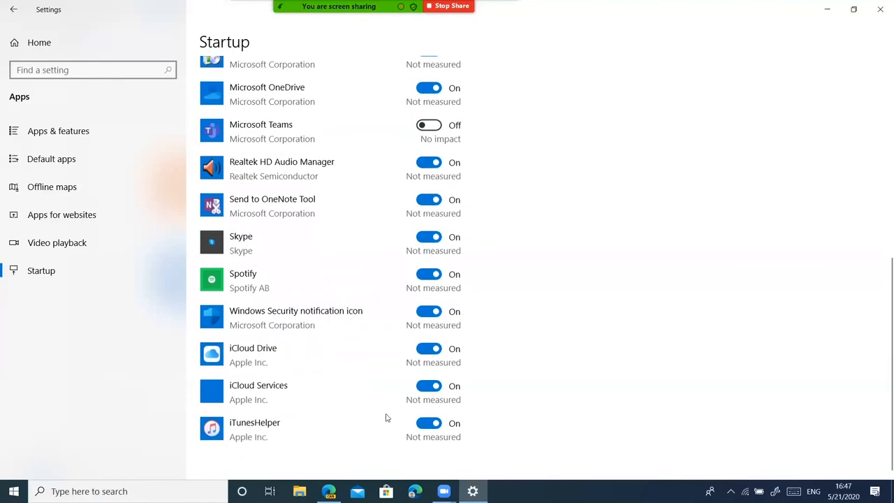
scroll(386, 418, "up", 8)
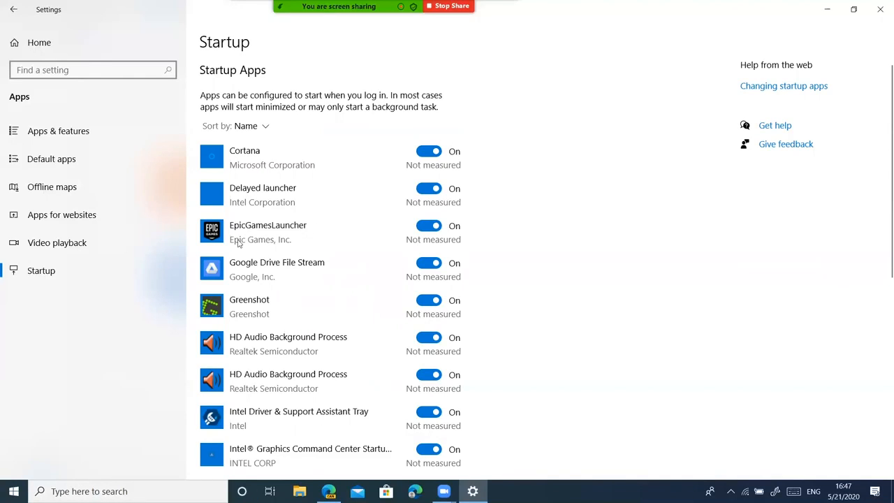
- Return to the Settings home, open Network & Internet, and view the Status, Wi-Fi and Airplane mode pages
left_click(79, 48)
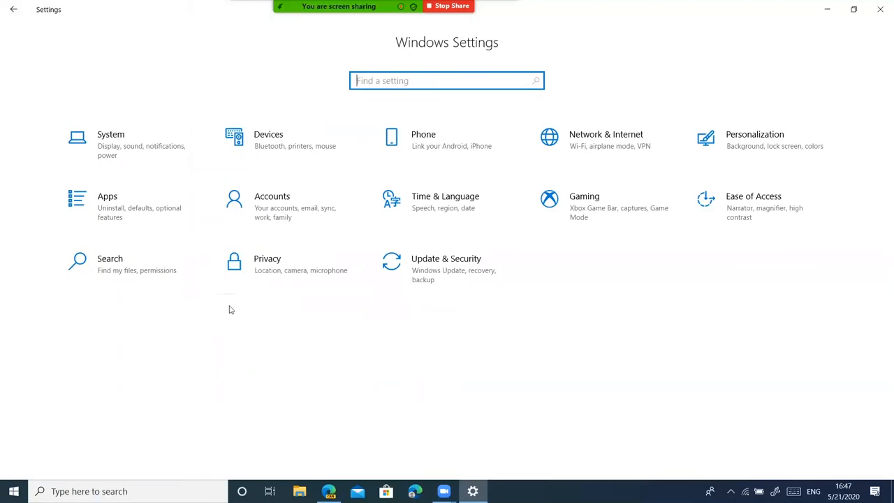
left_click(567, 137)
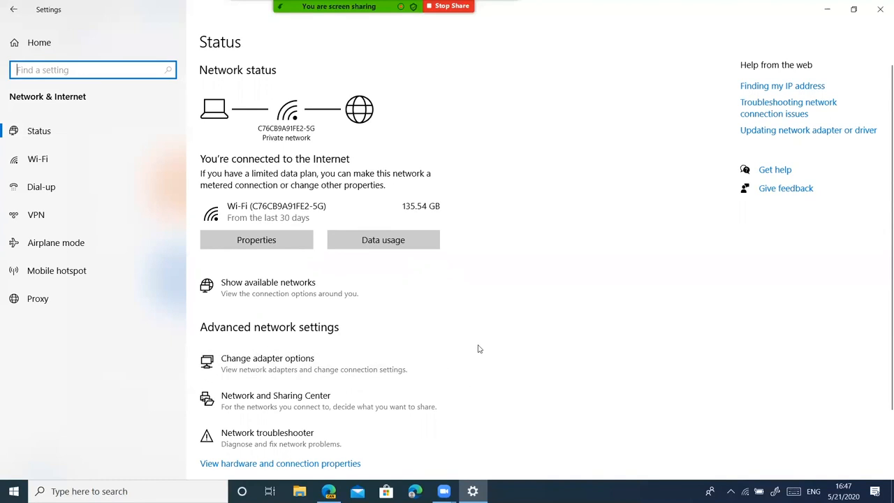
left_click(84, 160)
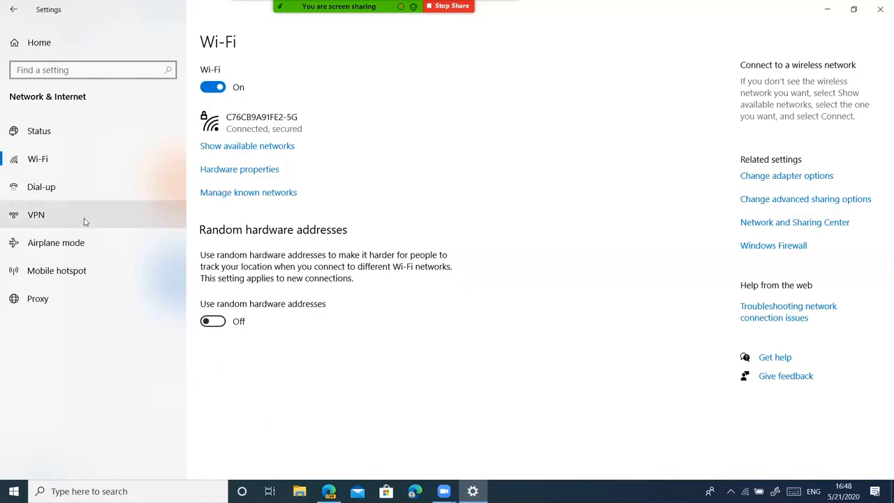
left_click(117, 241)
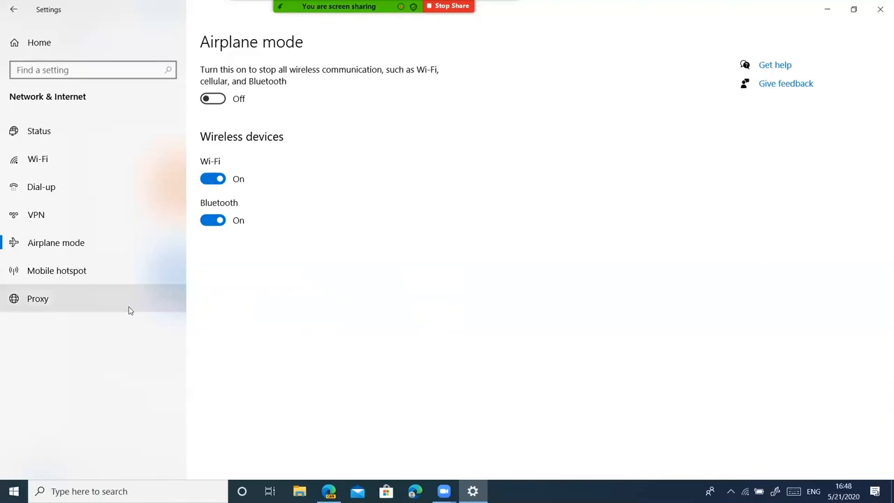
- On the Mobile hotspot page, view the details for sharing over Wi-Fi and set the sharing method back to Bluetooth
left_click(78, 271)
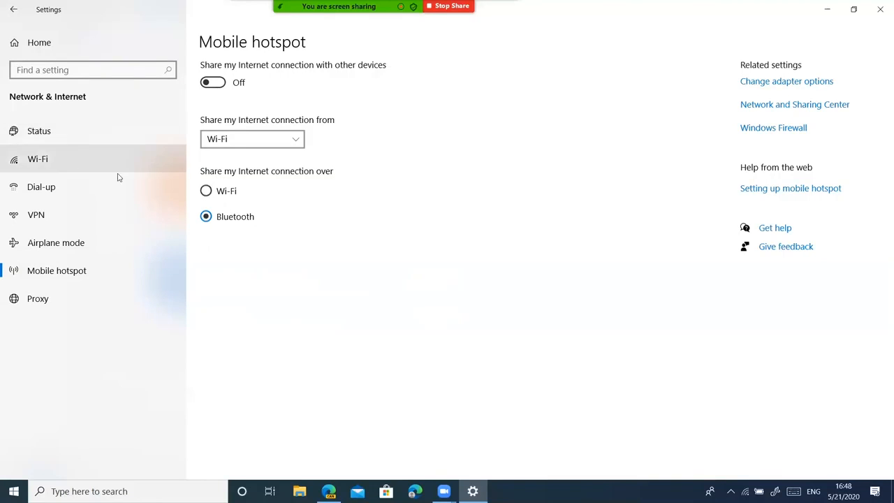
left_click(204, 194)
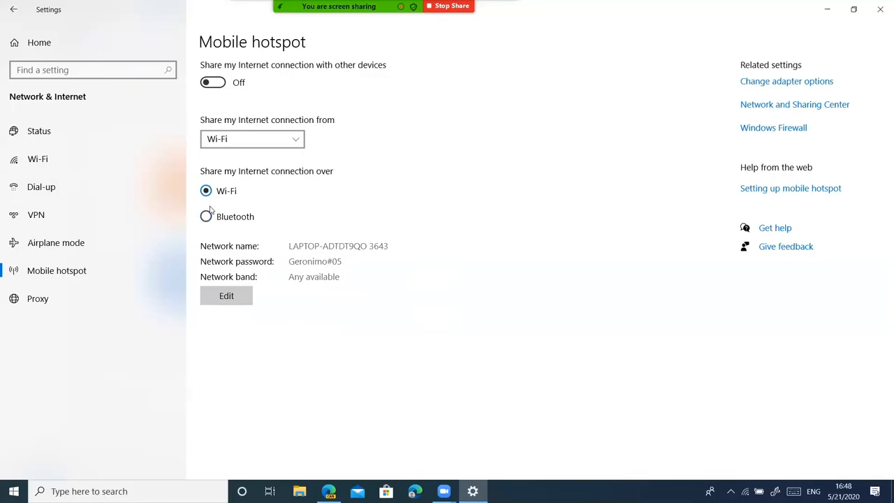
left_click(206, 213)
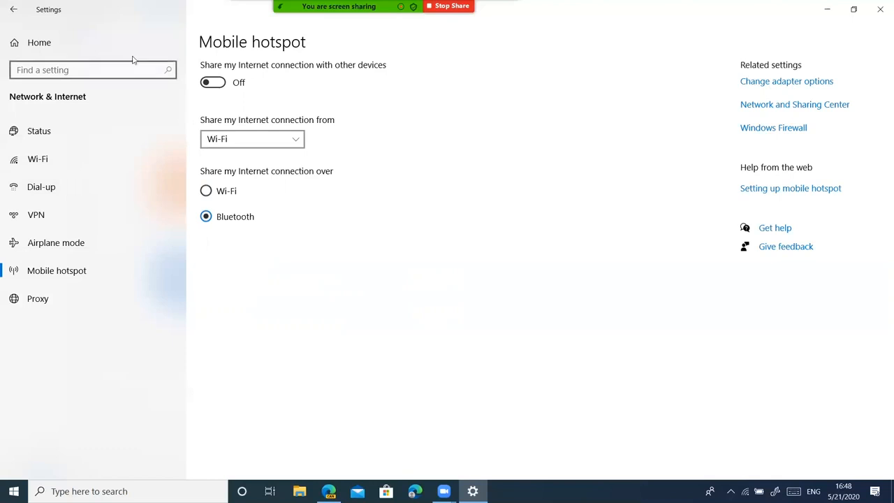
- Return to the Settings home, open Personalization, and view the Background and Lock screen pages
left_click(100, 44)
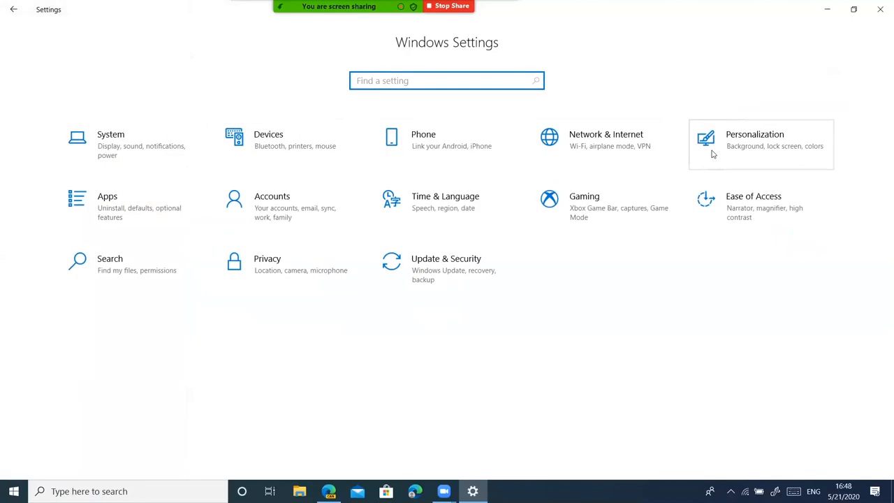
left_click(726, 149)
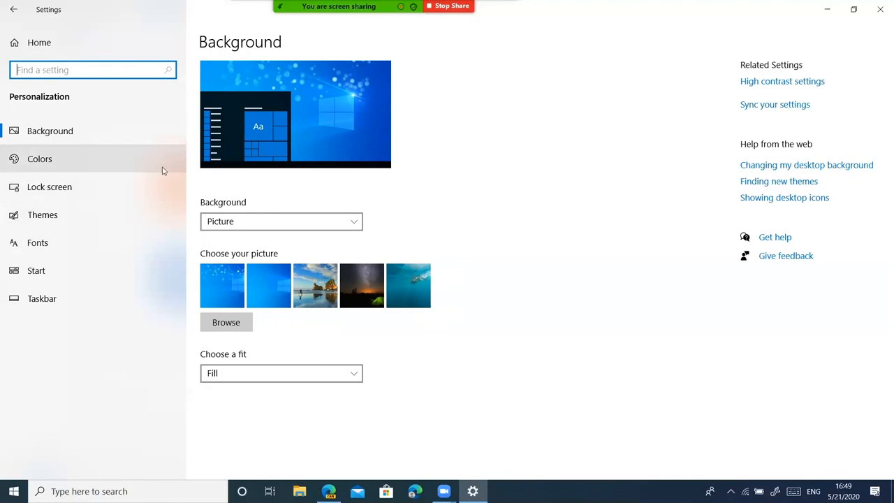
left_click(179, 184)
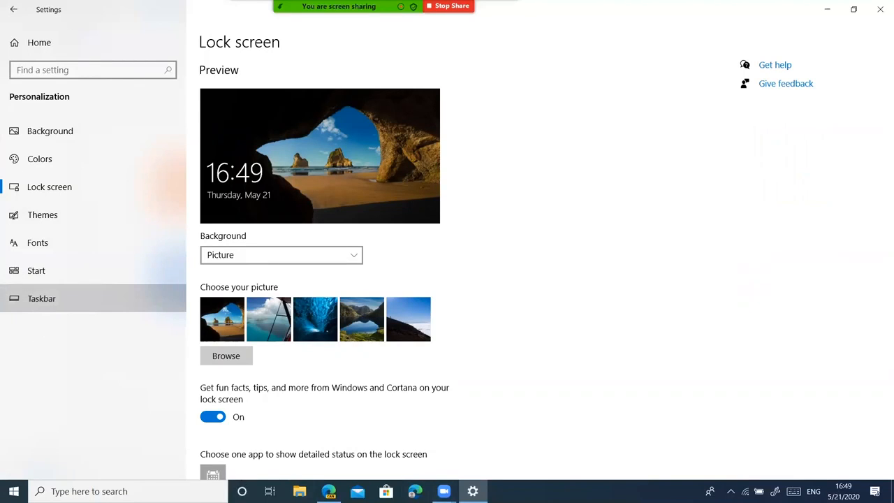
- View the Taskbar page, open Devices from the Settings home, and look at the kinds of device that can be added
left_click(42, 298)
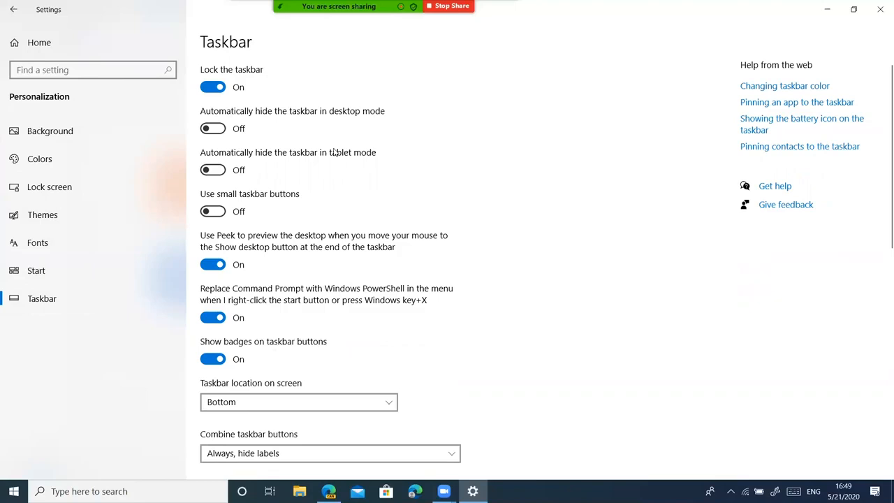
left_click(15, 39)
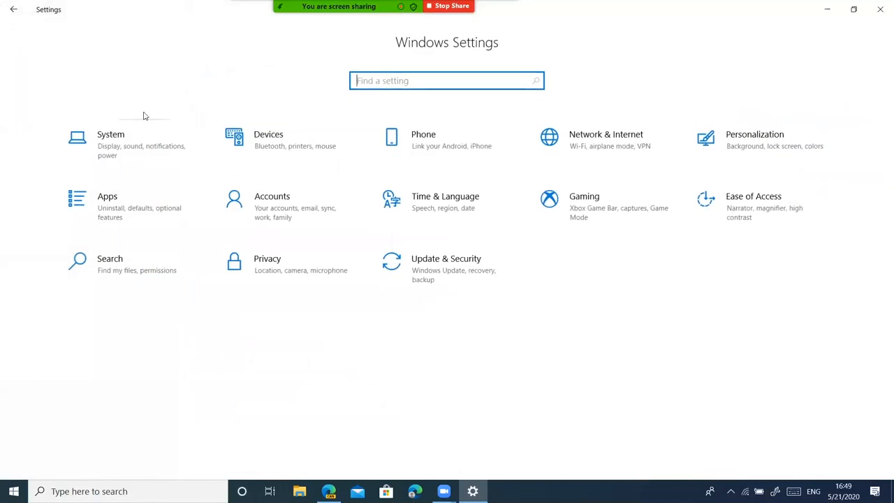
left_click(262, 143)
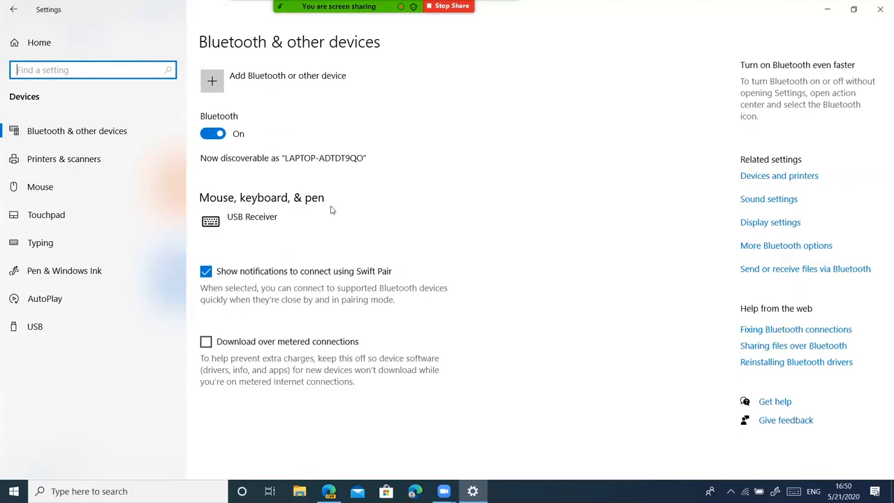
left_click(271, 86)
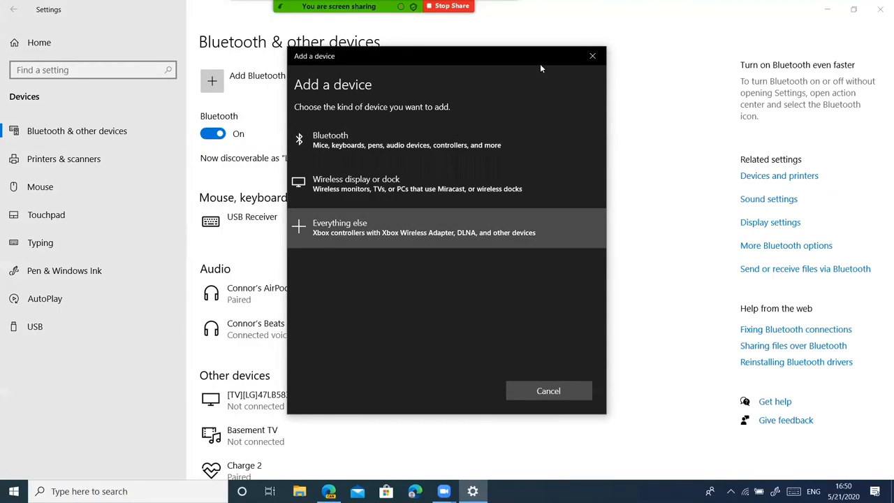
left_click(592, 56)
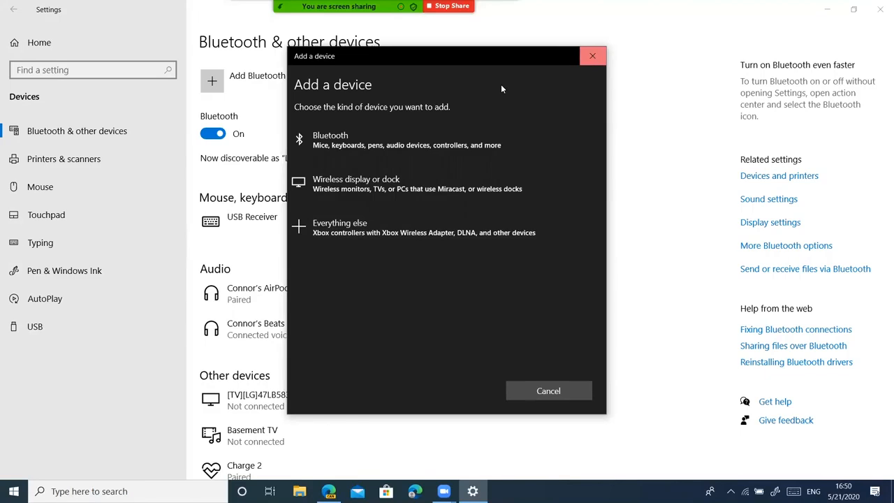
- View the Printers & scanners, Mouse, AutoPlay and USB pages of the Devices settings
left_click(108, 165)
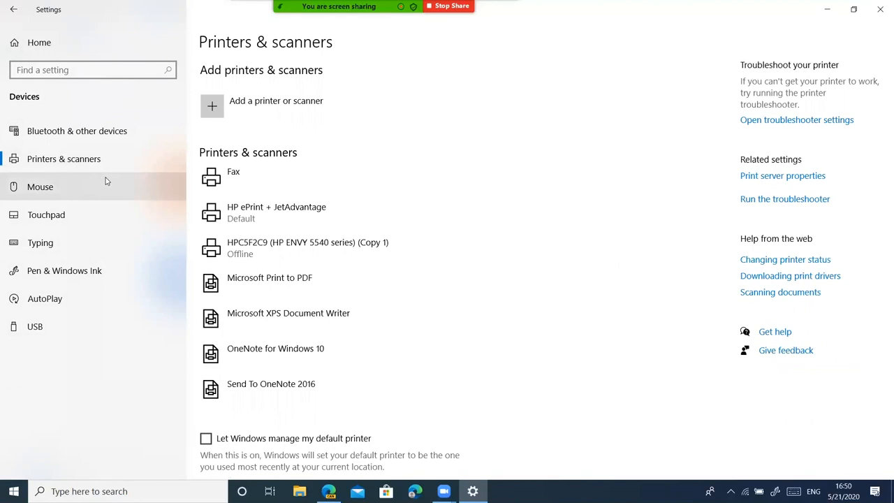
left_click(106, 181)
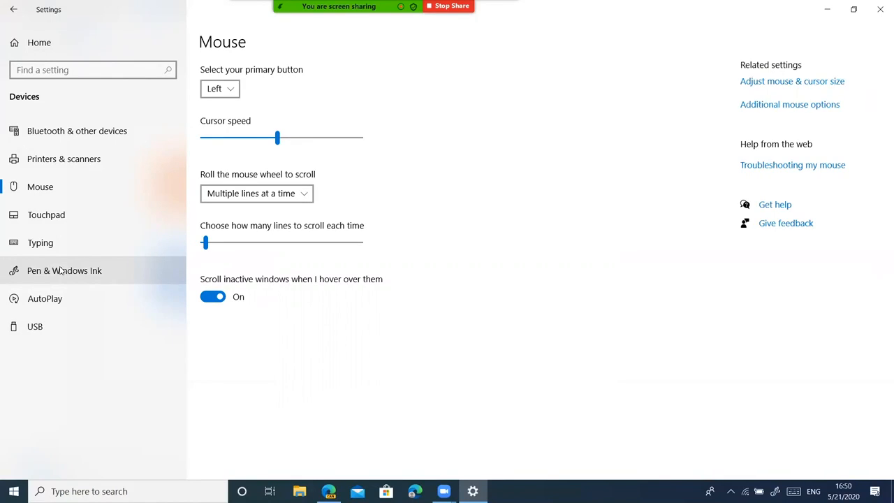
left_click(95, 304)
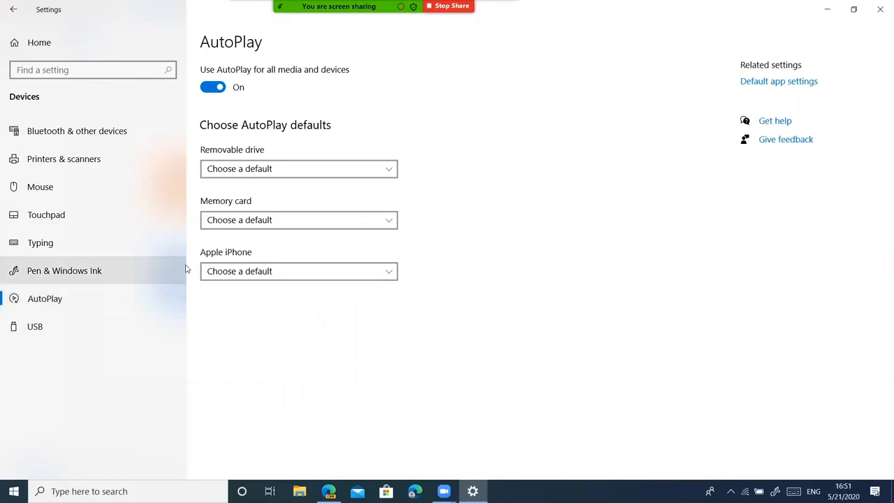
left_click(88, 328)
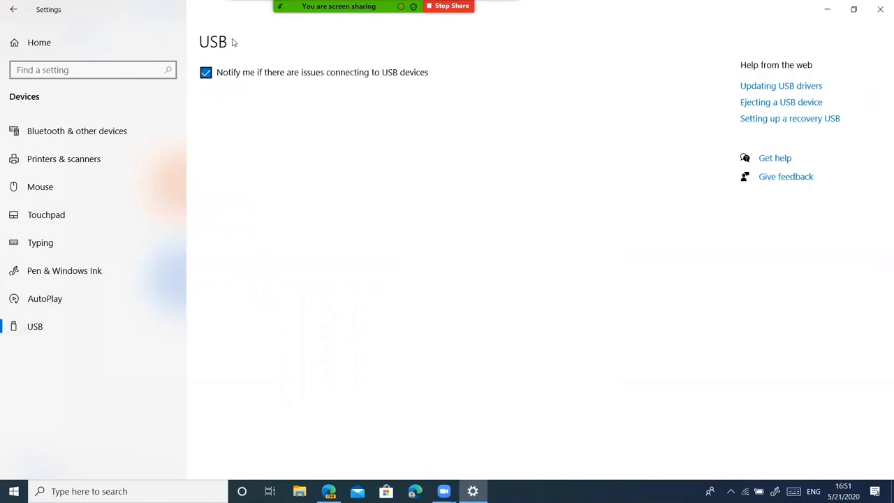
- Return to the Settings home, open Privacy, view the General and Speech pages, and look through the list of app permissions
left_click(110, 32)
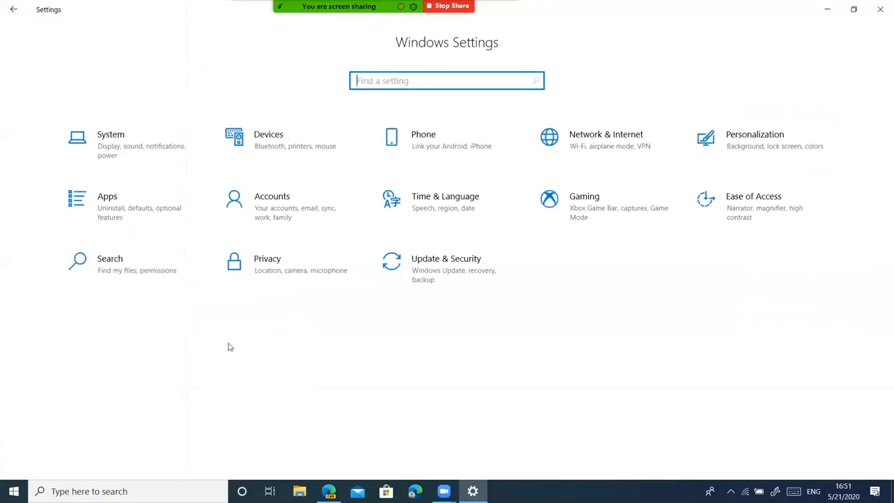
left_click(285, 289)
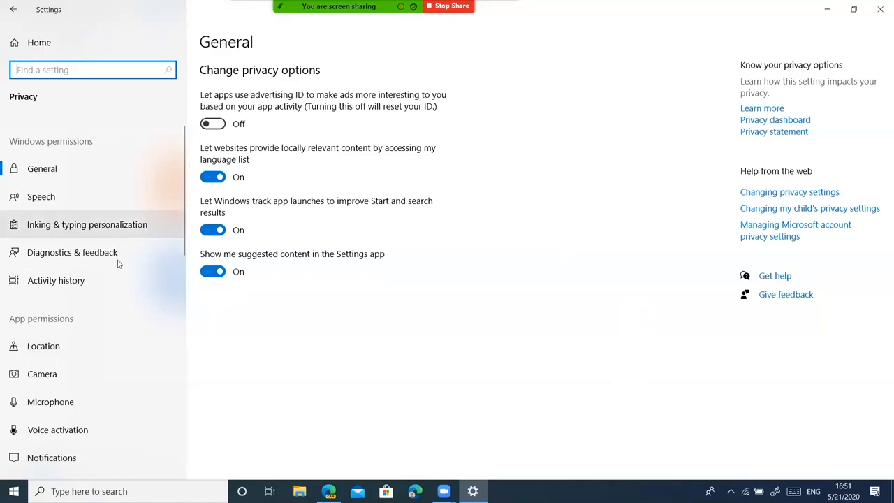
left_click(44, 199)
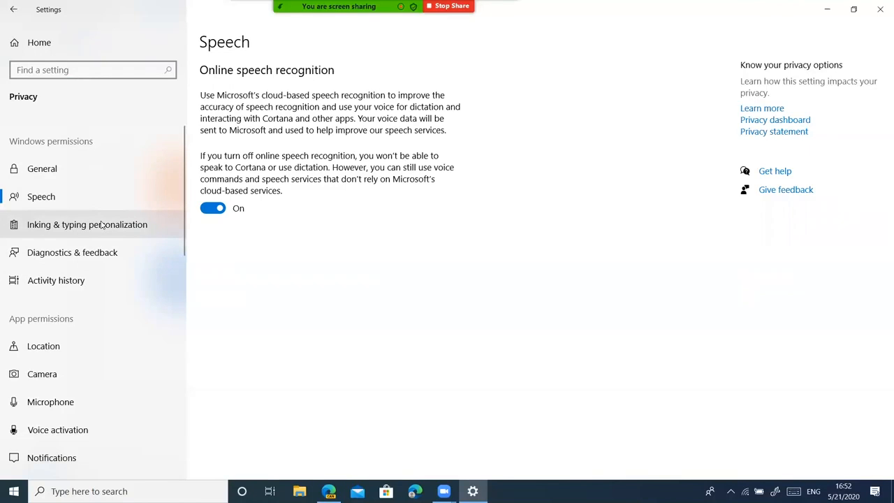
scroll(102, 224, "down", 2)
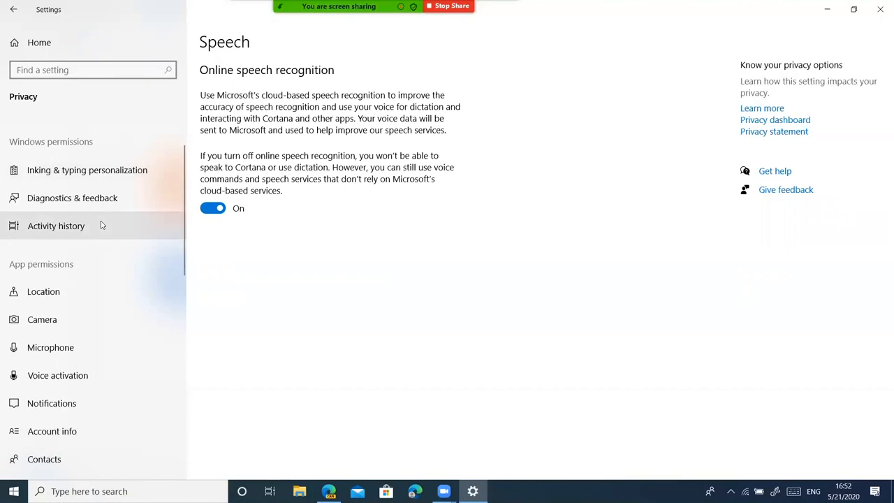
scroll(102, 225, "down", 5)
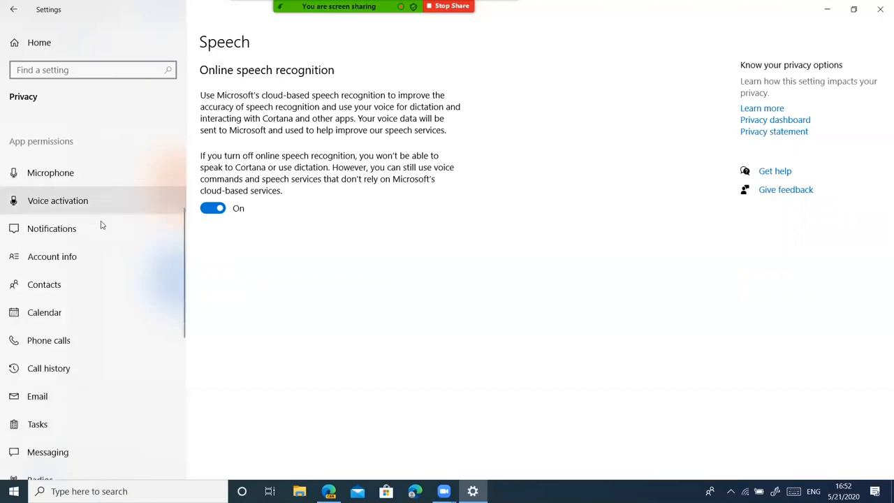
scroll(101, 224, "down", 3)
scroll(102, 224, "down", 8)
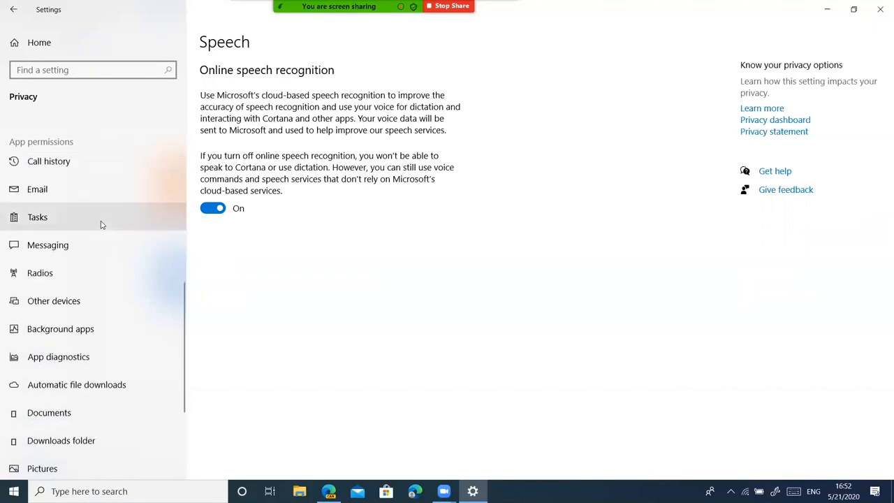
scroll(130, 207, "up", 8)
scroll(130, 207, "up", 5)
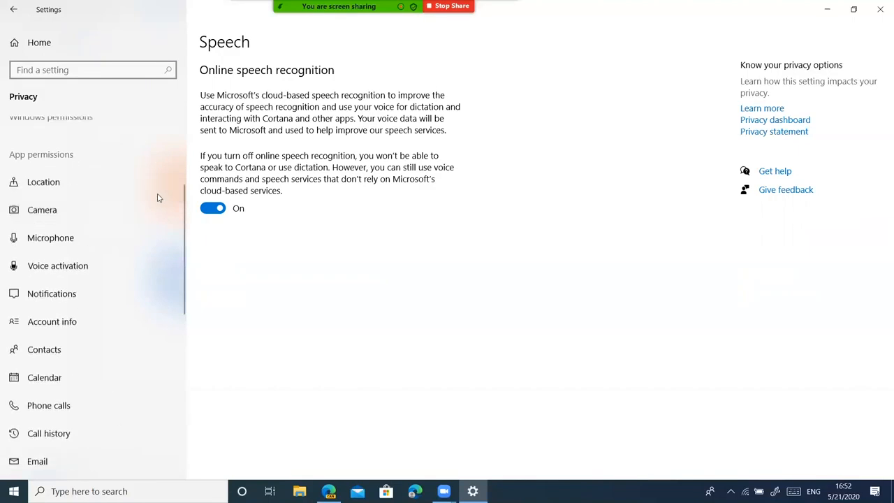
- Return to the Settings home, open Accounts, and view the Your info, Email & accounts and Sign-in options pages
left_click(37, 49)
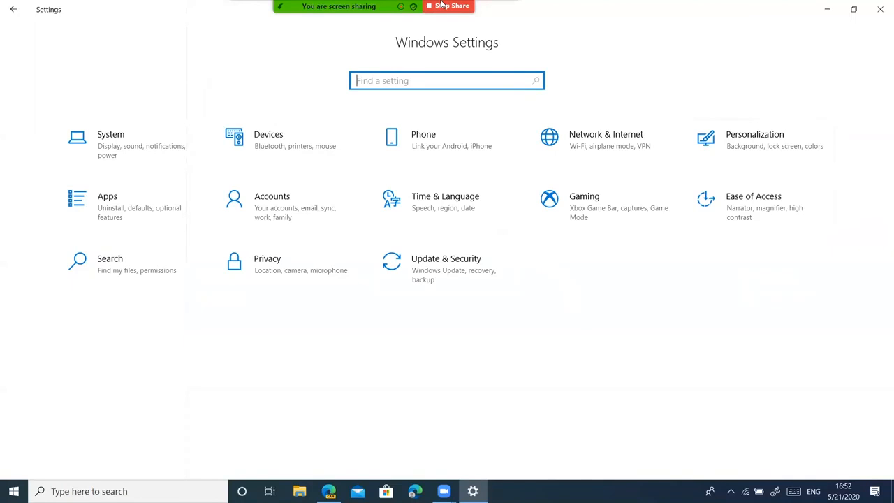
left_click(259, 205)
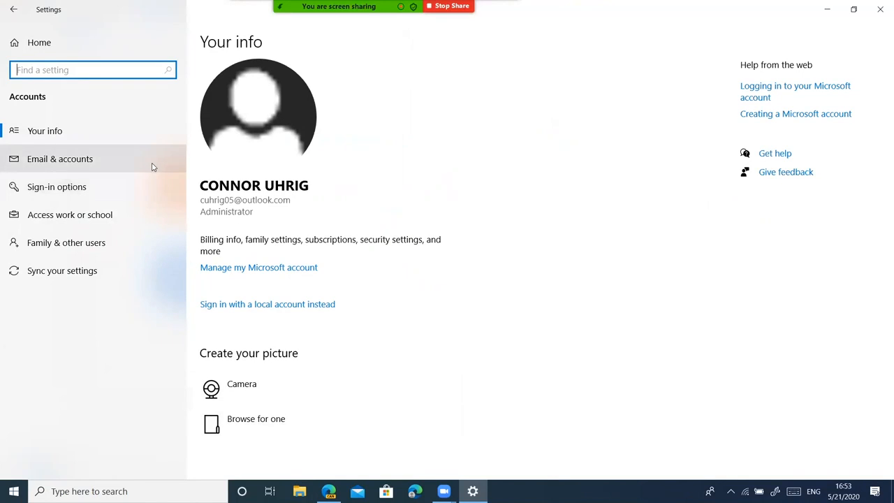
left_click(99, 157)
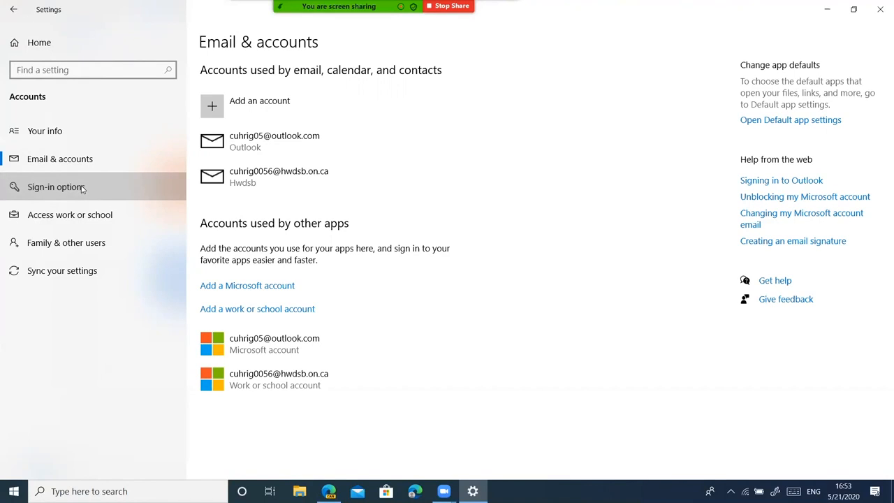
left_click(185, 178)
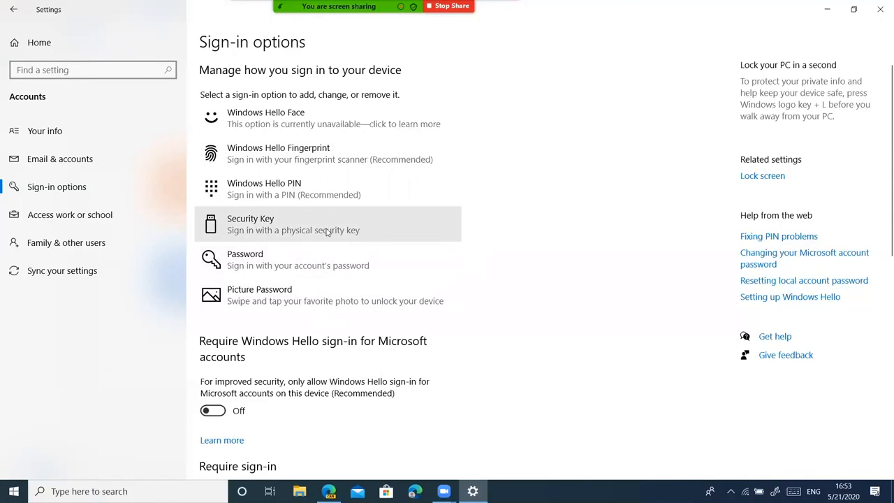
- Check the choices for when Windows requires signing in again, and keep When PC wakes up from sleep
scroll(322, 229, "down", 5)
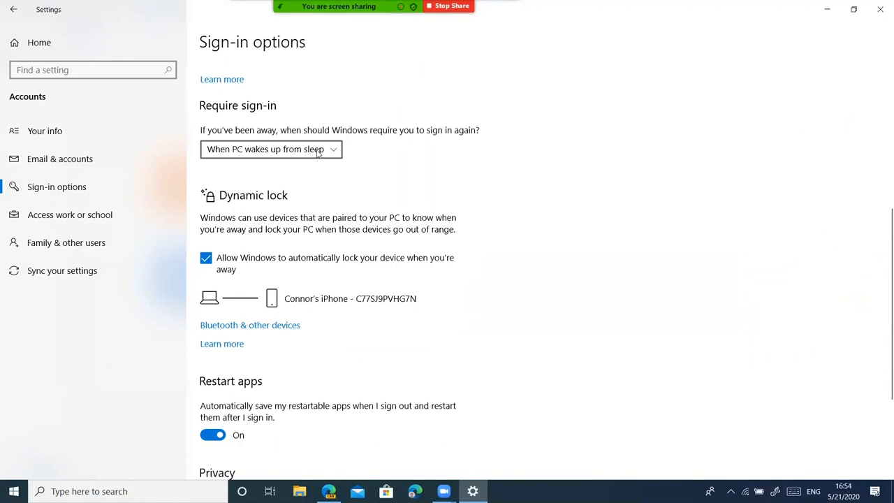
left_click(318, 151)
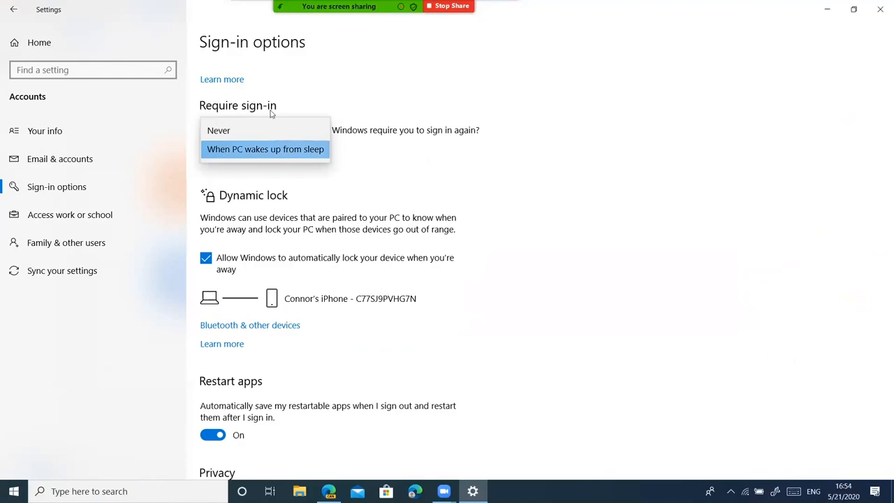
left_click(303, 158)
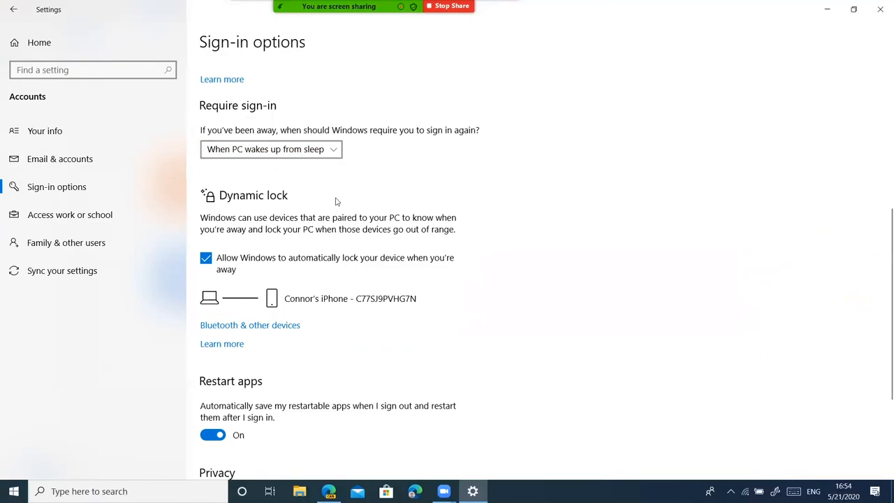
- Examine the Dynamic lock, Restart apps and Privacy sections of the Sign-in options page
scroll(335, 201, "down", 1)
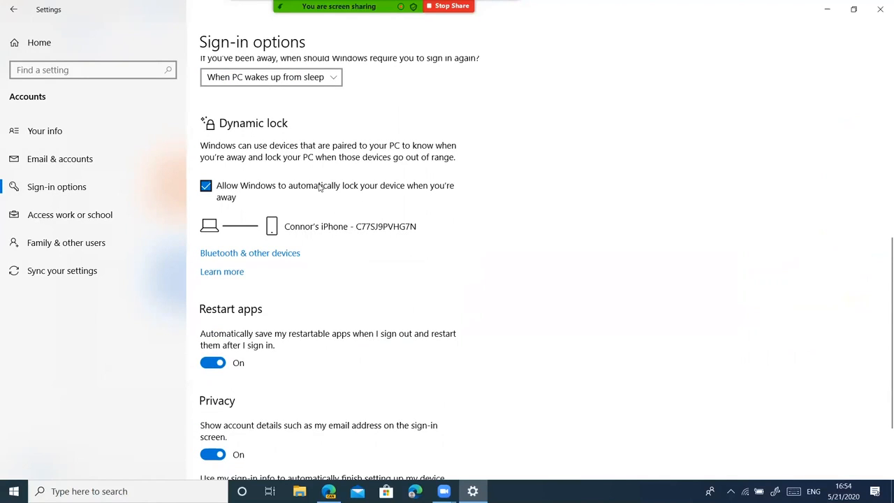
scroll(319, 188, "up", 1)
scroll(319, 186, "down", 1)
left_click(312, 190)
left_click(305, 189)
scroll(287, 219, "down", 2)
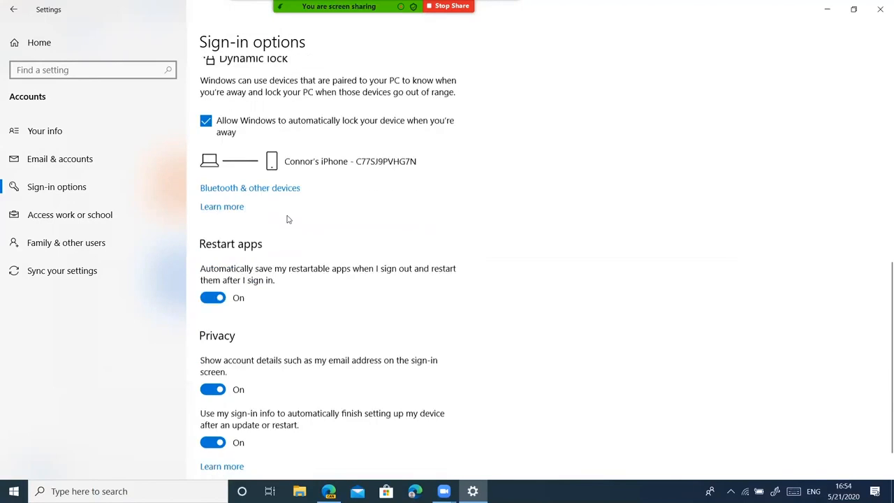
scroll(329, 203, "down", 1)
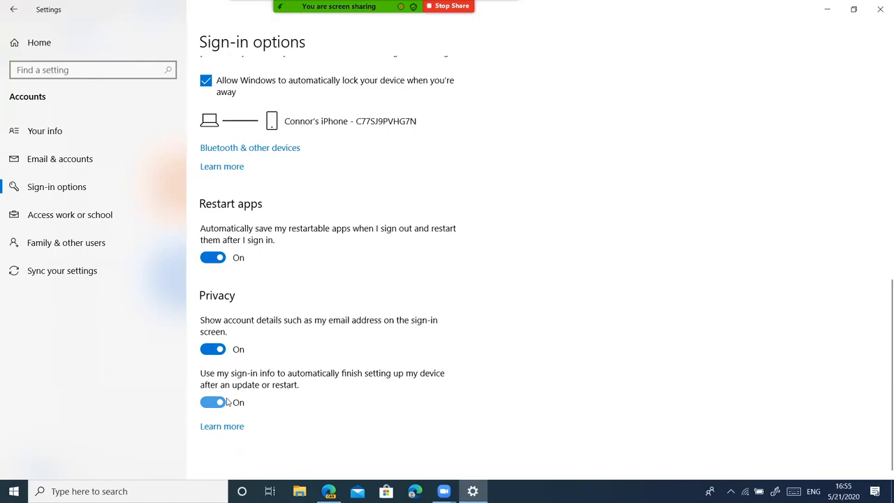
- View the Access work or school and Family & other users pages, and look at the account creation form for adding someone without sign-in information
left_click(103, 219)
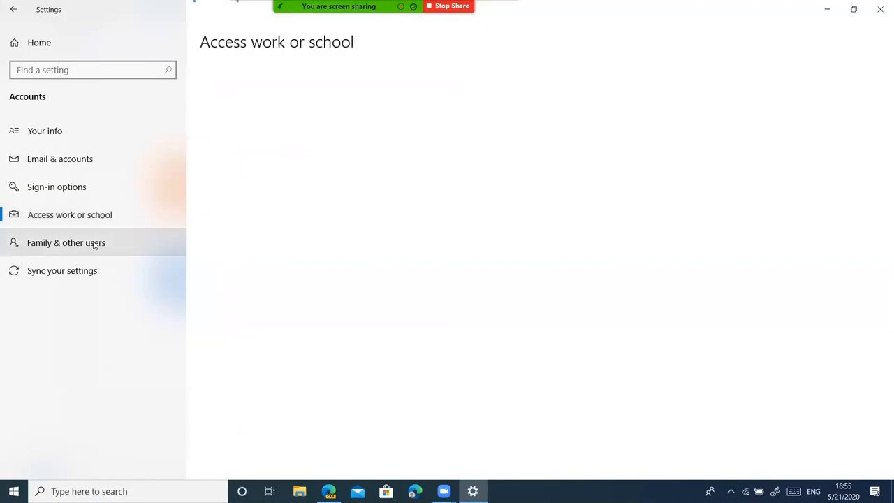
left_click(95, 245)
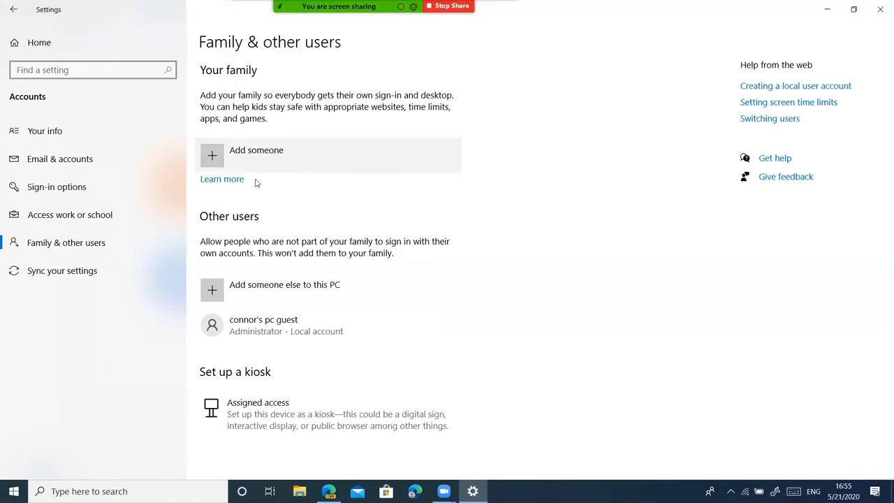
left_click(297, 285)
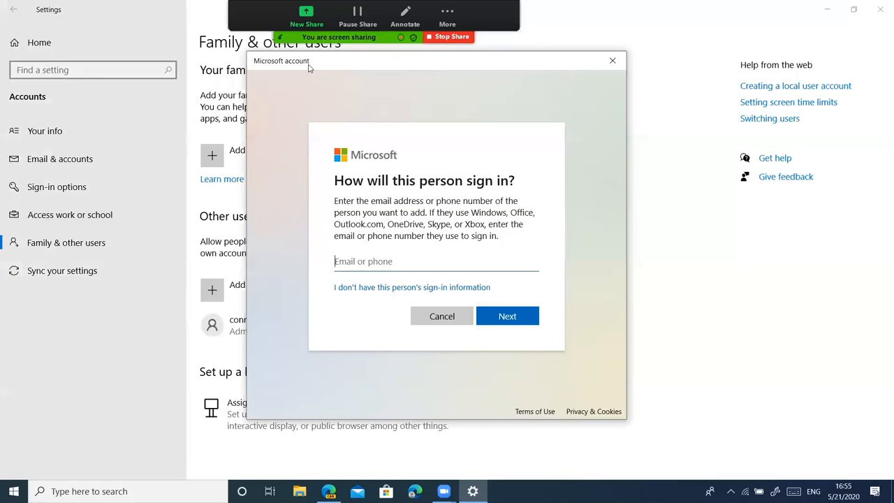
left_click(371, 287)
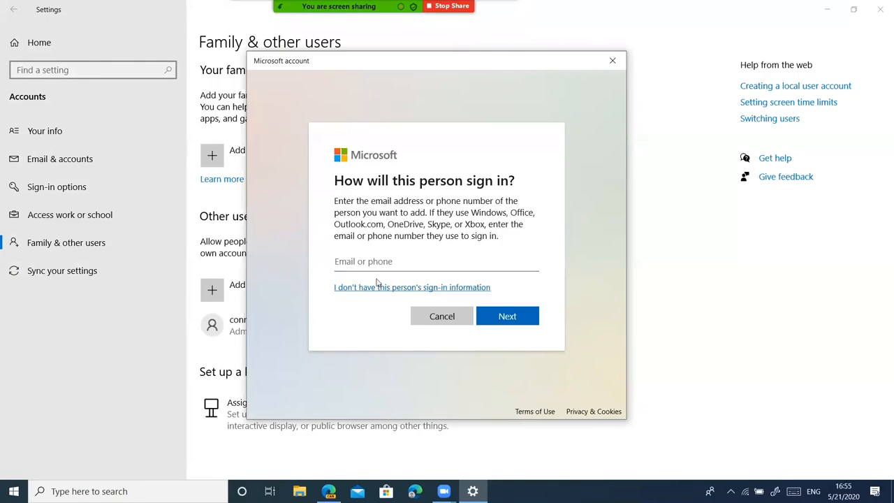
left_click(398, 289)
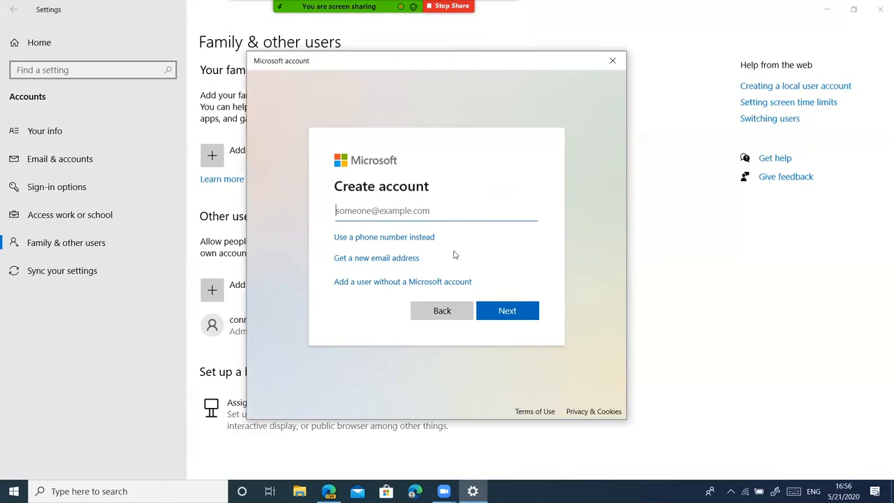
left_click(617, 60)
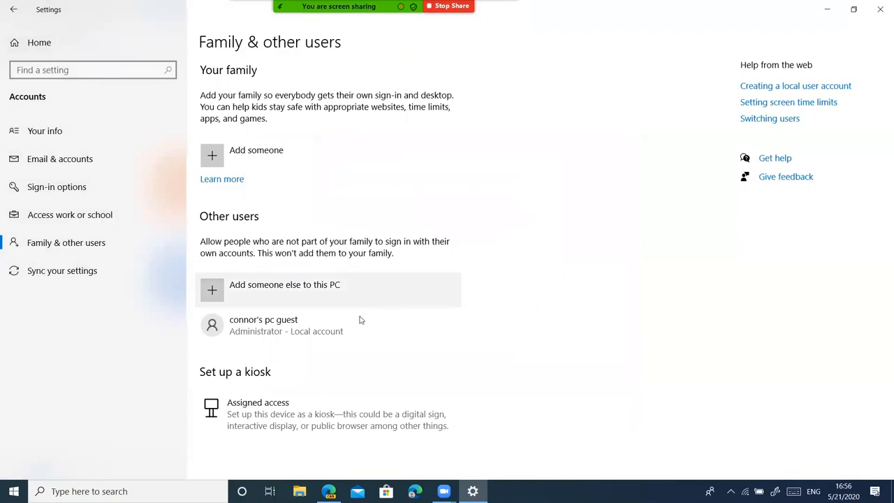
- View the Sync your settings page of the Accounts settings
left_click(149, 272)
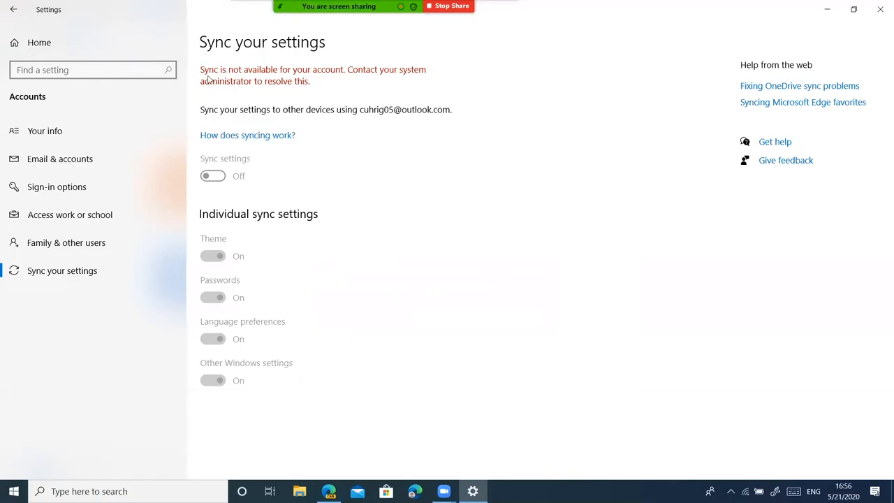
left_click(88, 72)
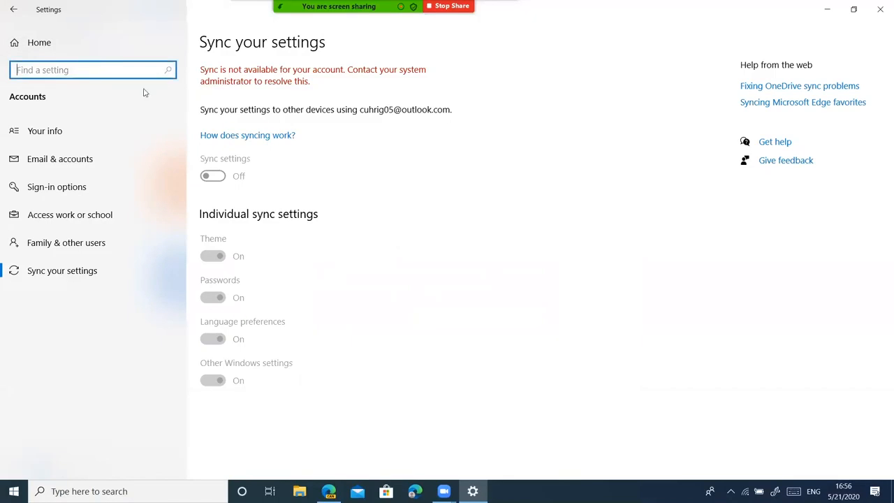
left_click(507, 269)
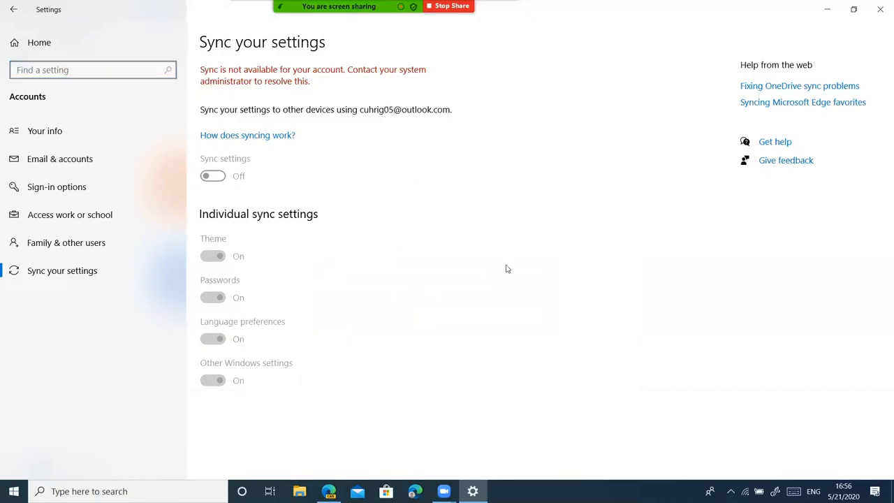
- Return to the Settings home page, look at the Desktop folder in File Explorer, and close both Explorer windows
left_click(108, 45)
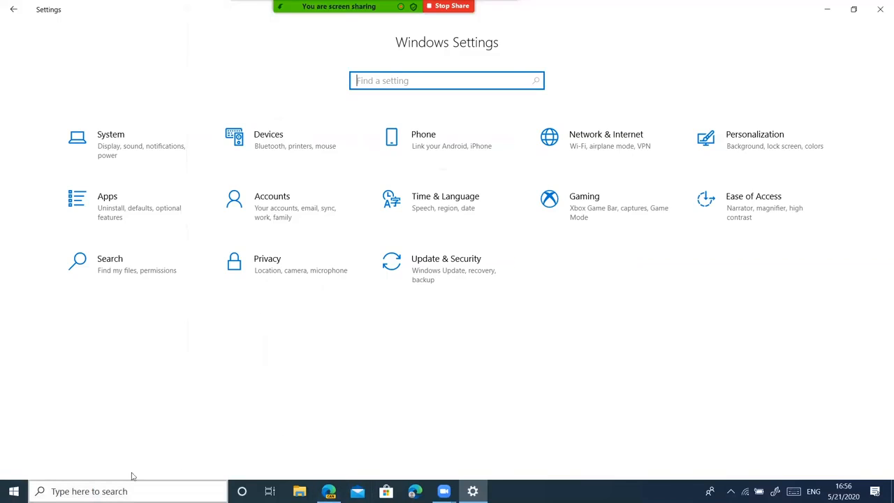
left_click(298, 491)
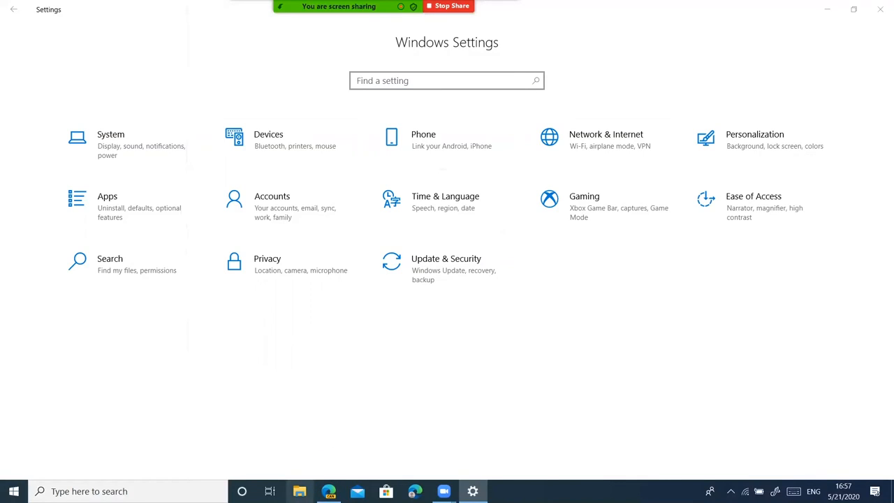
left_click(299, 490)
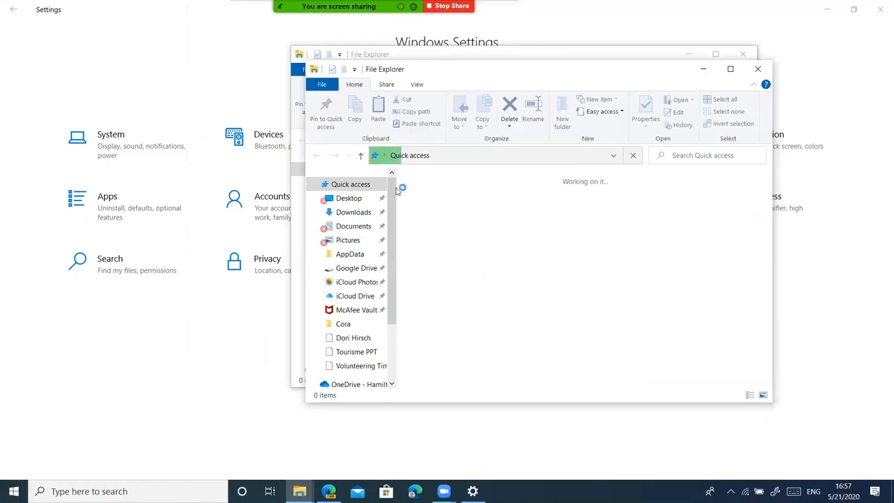
left_click(343, 235)
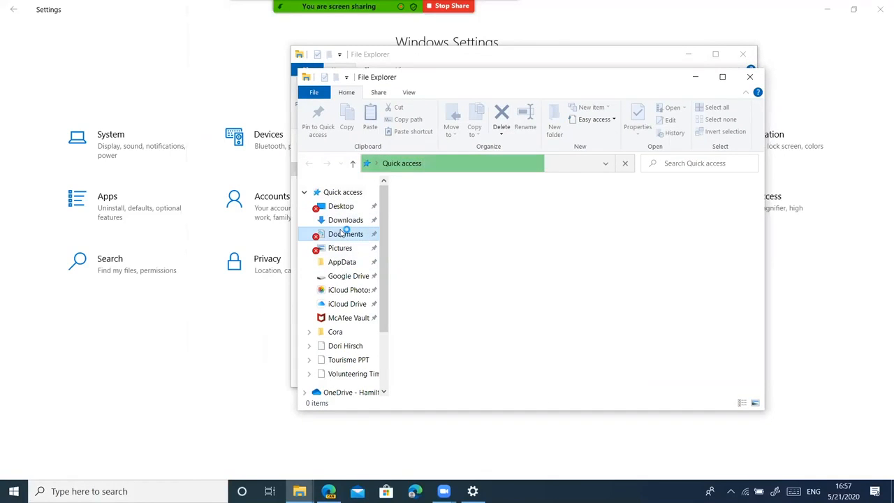
left_click(342, 207)
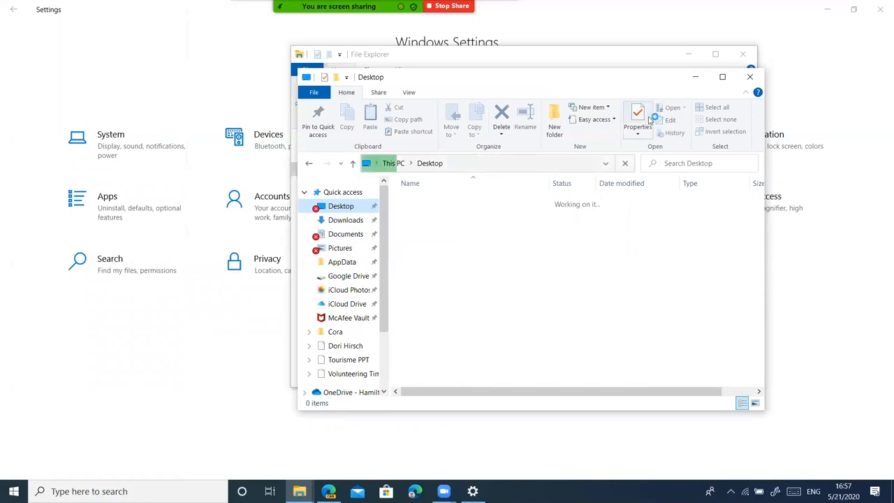
left_click(751, 77)
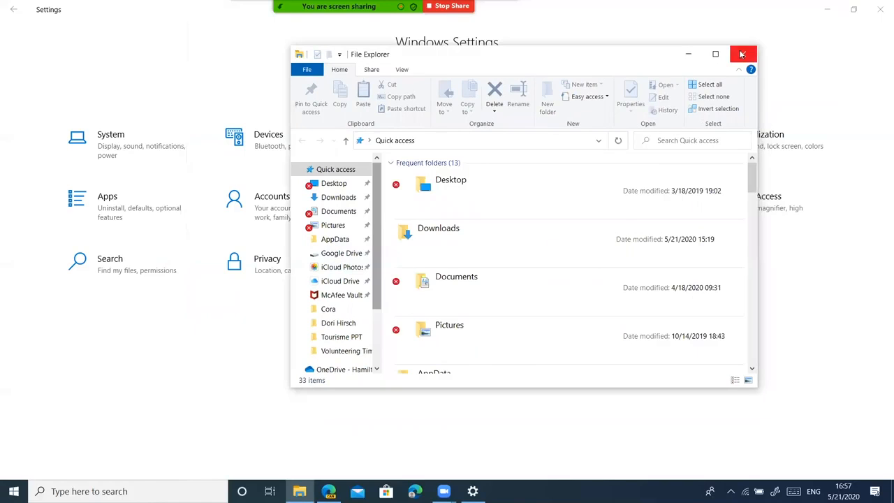
left_click(741, 55)
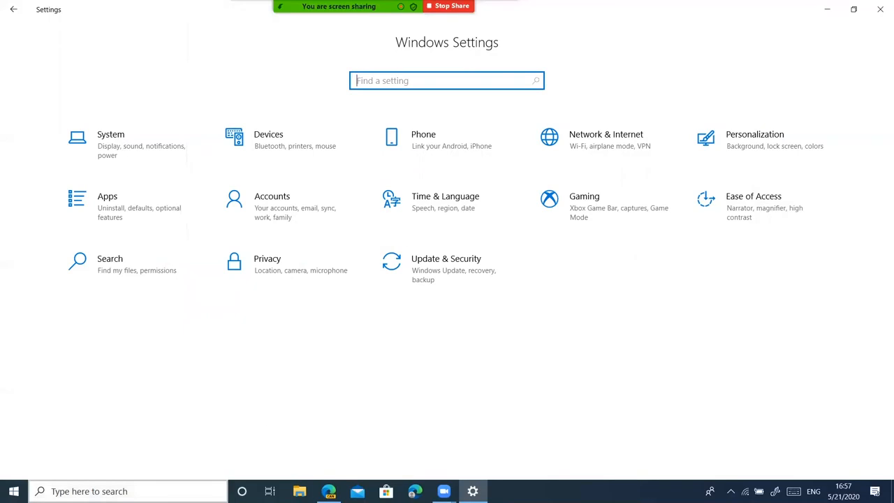
- Search Windows for "con" and open the Control Panel
left_click(104, 491)
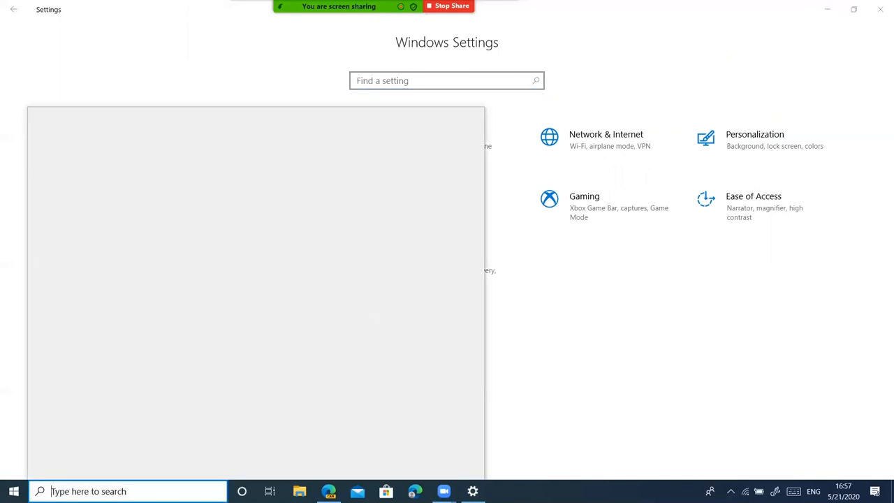
type("con")
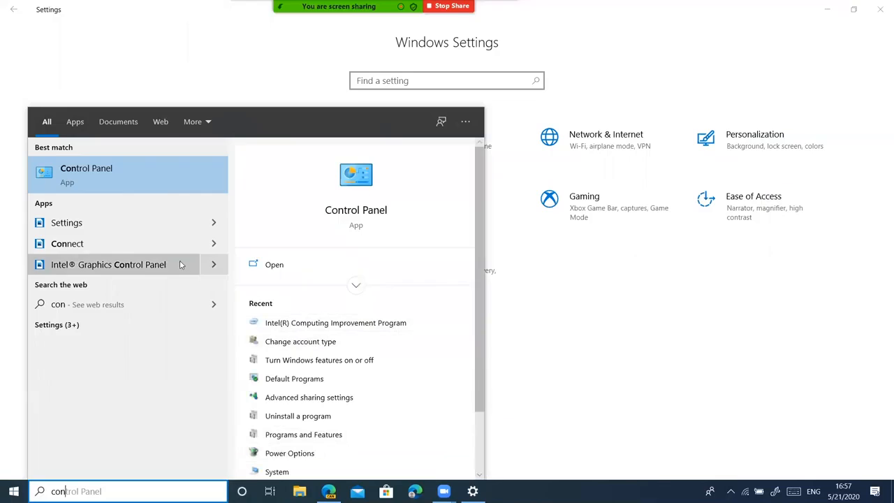
left_click(146, 176)
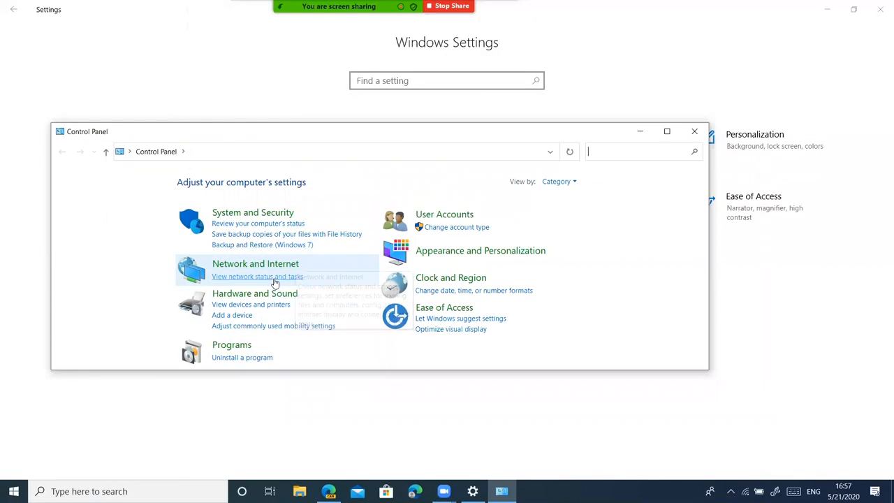
- View the Programs, Clock and Region, Ease of Access, and System and Security categories of the Control Panel
left_click(239, 345)
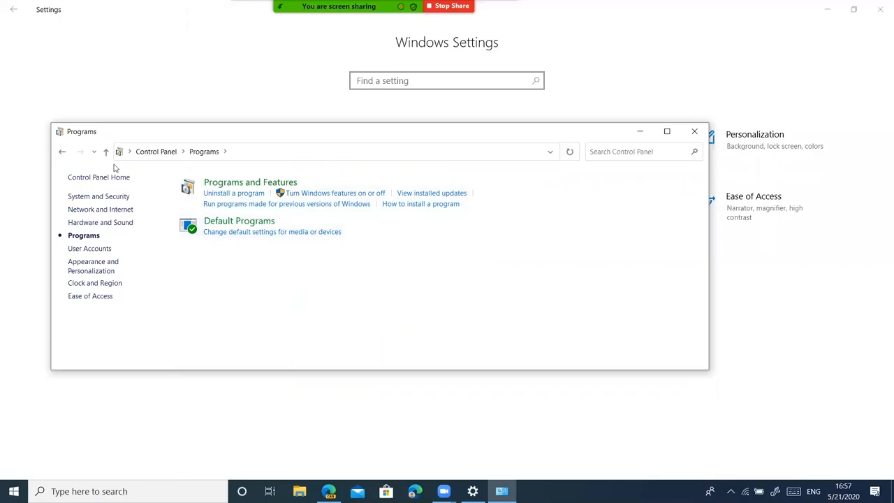
left_click(109, 286)
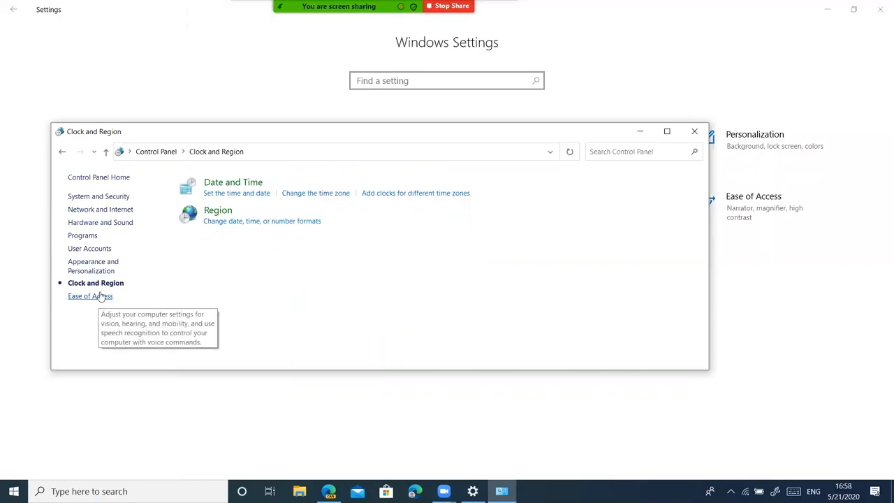
left_click(102, 296)
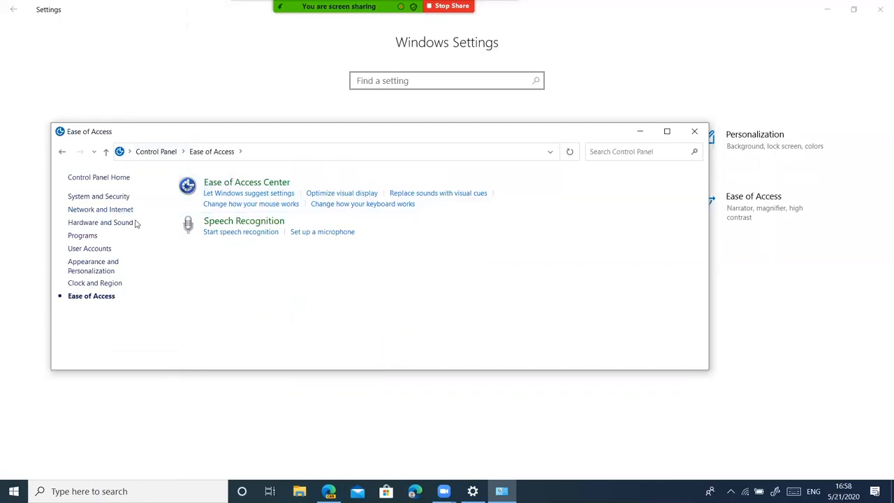
left_click(117, 198)
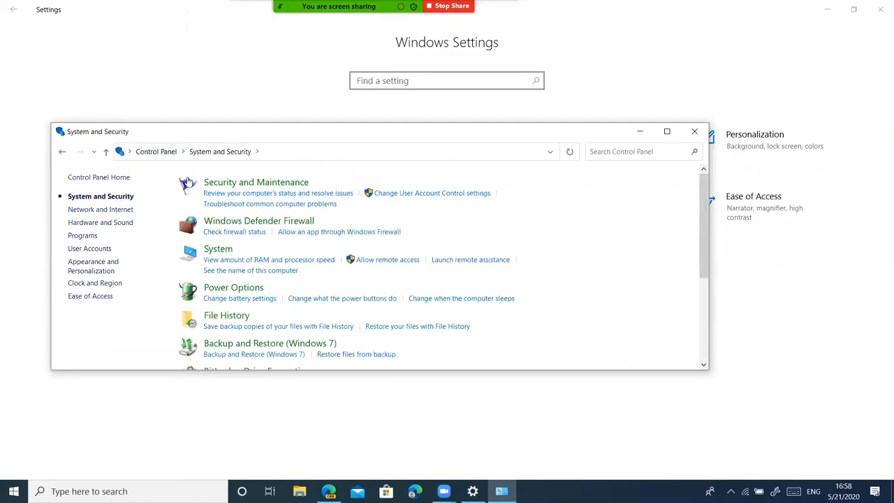
scroll(187, 181, "down", 5)
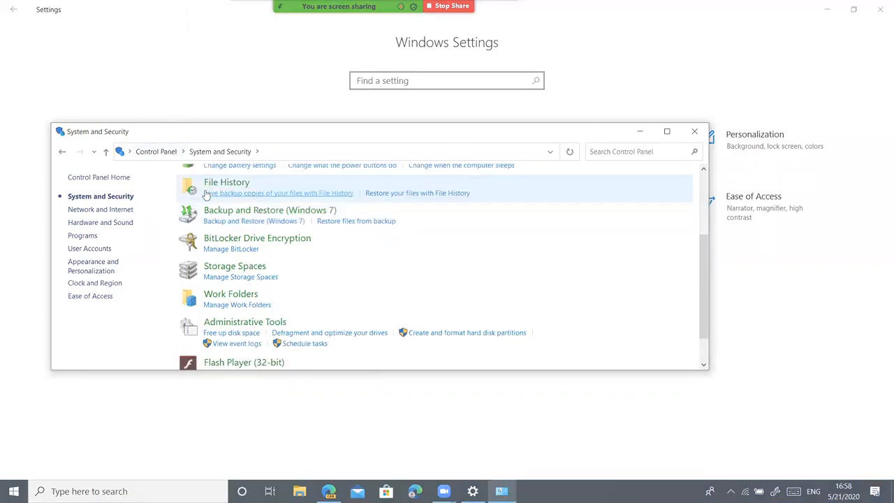